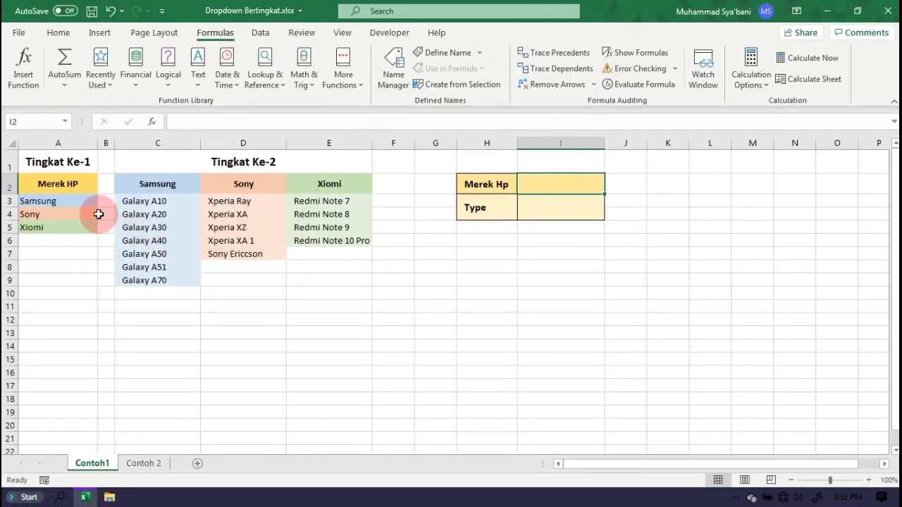
Look over the Merek HP brand list and the Merek Hp and Type input cells I2:I3.
{"action": "left_click", "coordinate": [74, 183]}
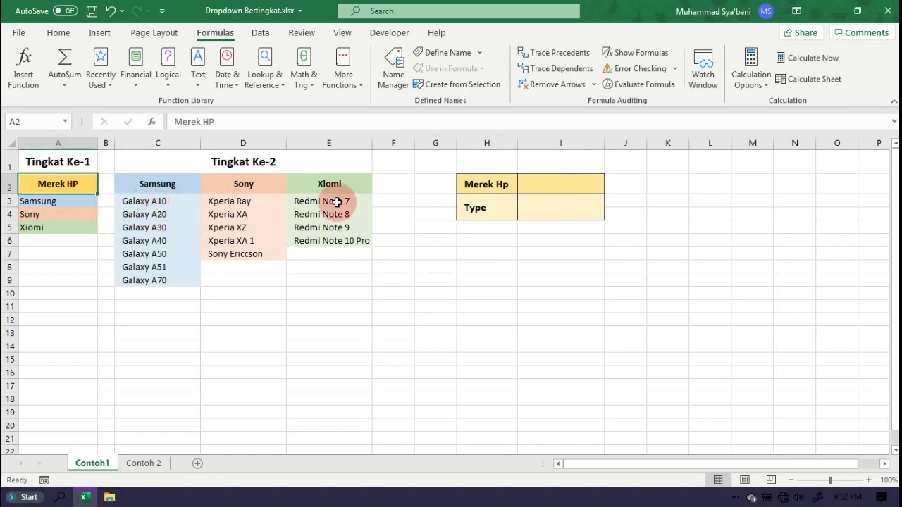
{"action": "left_click", "coordinate": [546, 185]}
{"action": "left_click", "coordinate": [544, 204]}
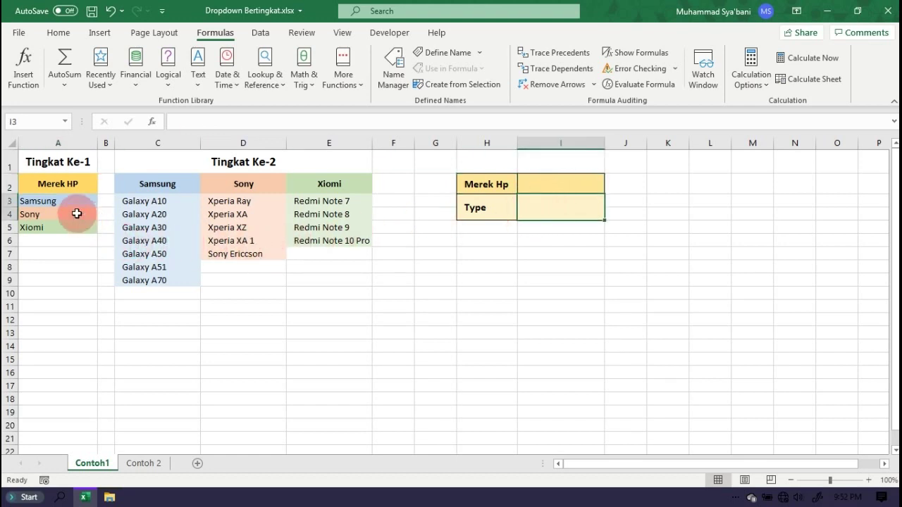
{"action": "left_click", "coordinate": [53, 186]}
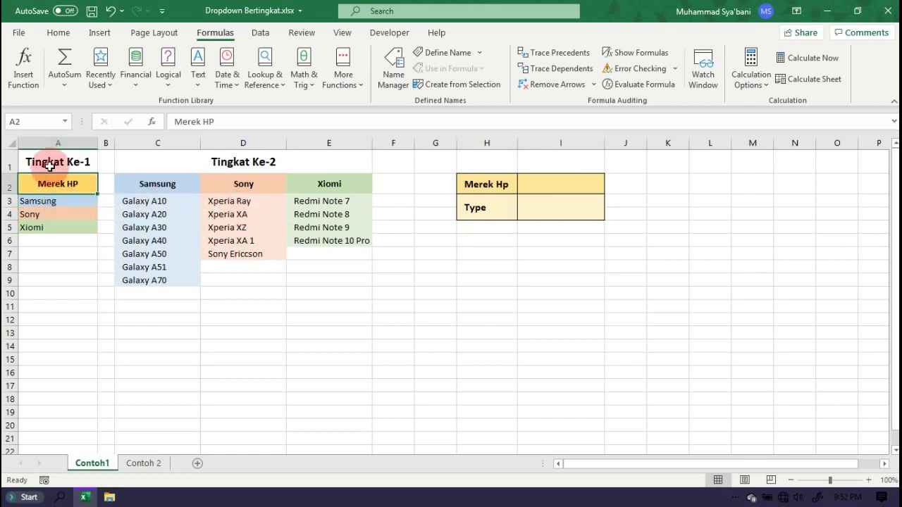
{"action": "left_click", "coordinate": [59, 215]}
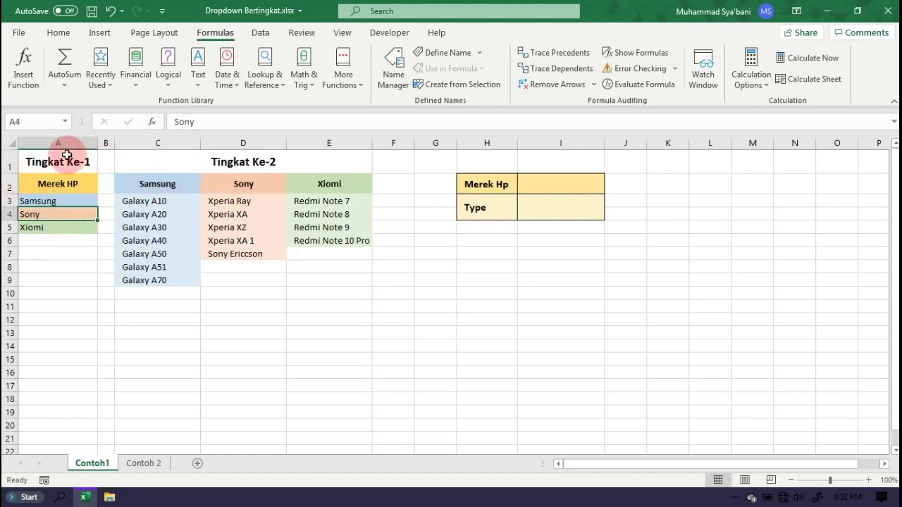
{"action": "left_click", "coordinate": [55, 162]}
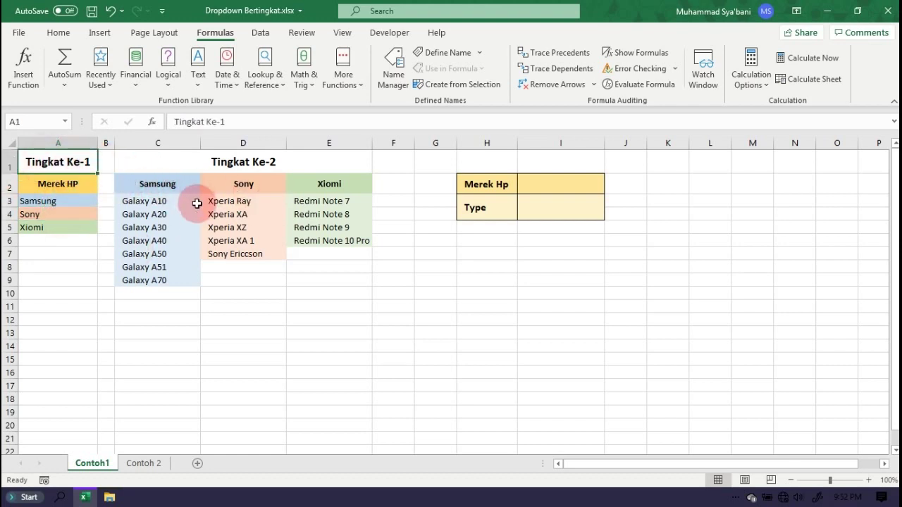
{"action": "left_click", "coordinate": [61, 184]}
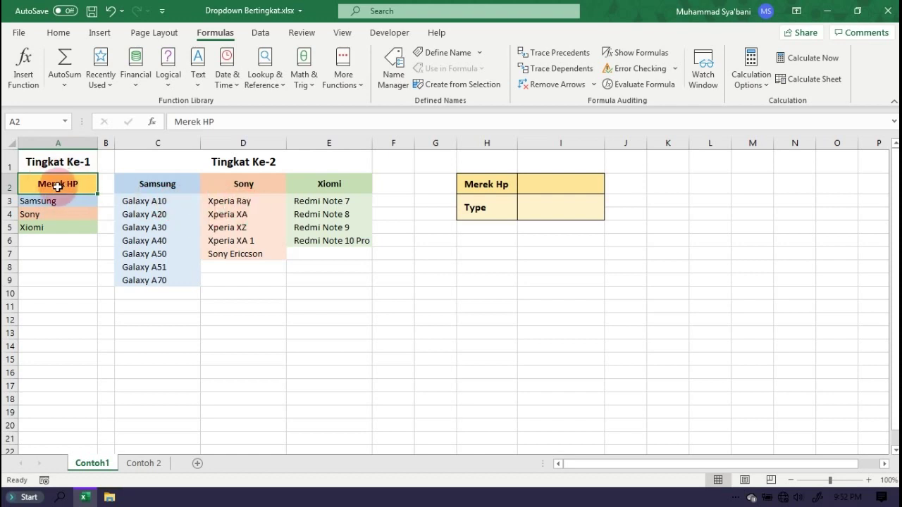
{"action": "left_click_drag", "start_coordinate": [55, 185], "coordinate": [49, 227]}
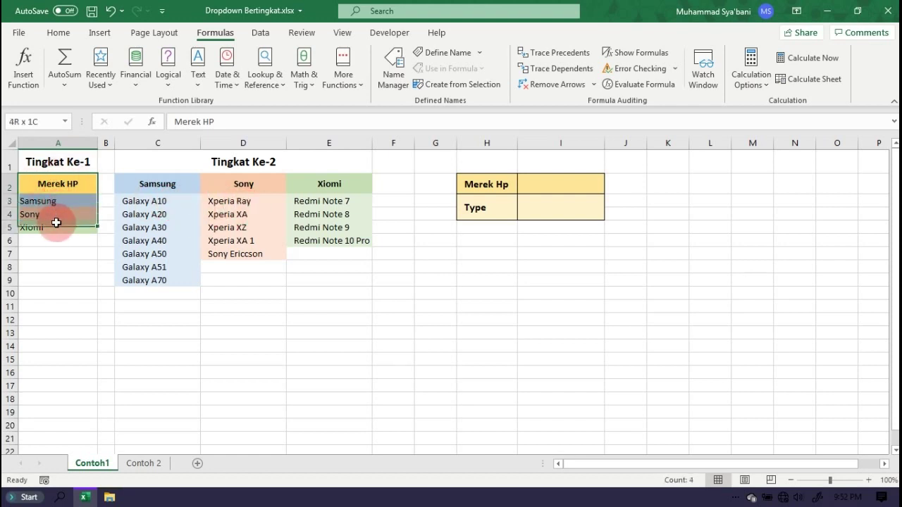
{"action": "left_click", "coordinate": [70, 162]}
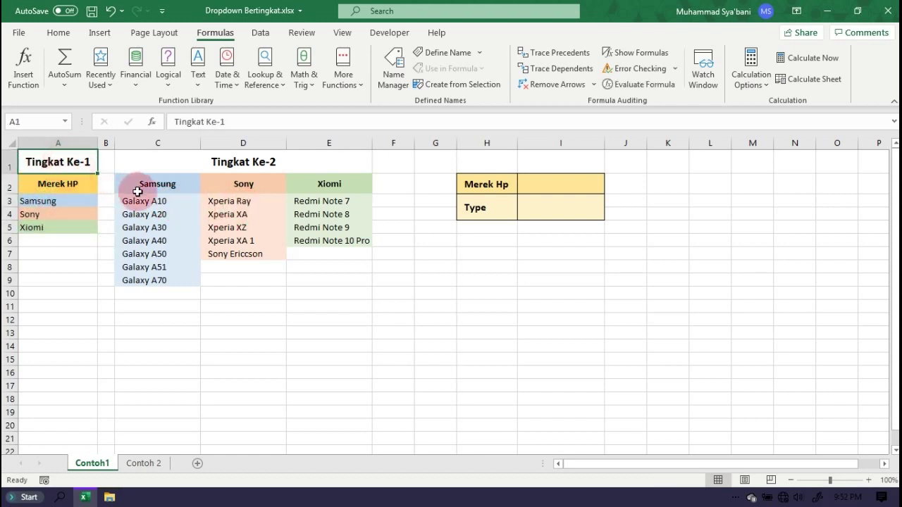
Look over the Samsung, Sony and Xiomi model lists in columns C to E.
{"action": "left_click_drag", "start_coordinate": [146, 184], "coordinate": [313, 187]}
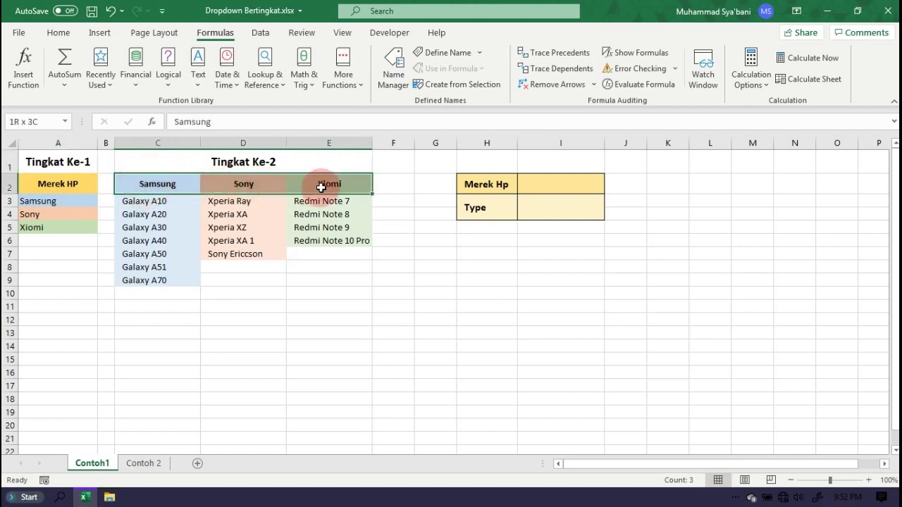
{"action": "left_click", "coordinate": [183, 202]}
{"action": "left_click_drag", "start_coordinate": [182, 215], "coordinate": [174, 278]}
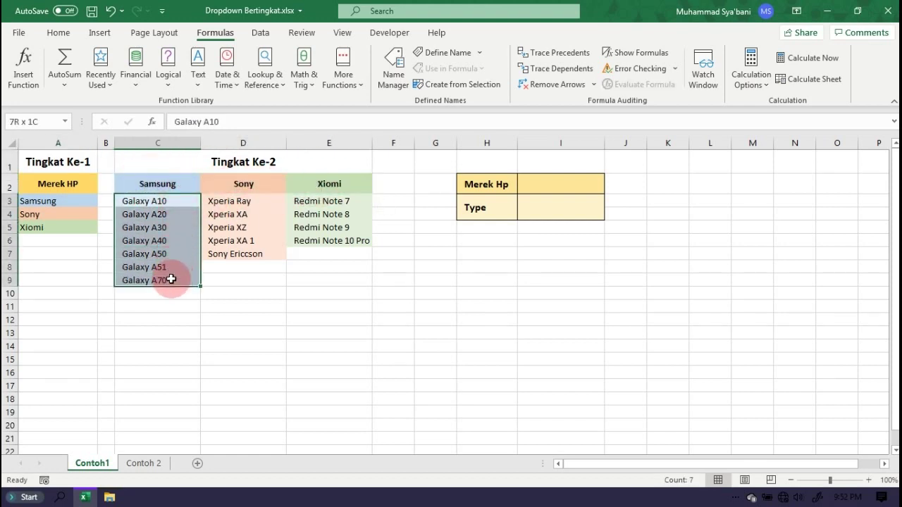
{"action": "left_click", "coordinate": [243, 202]}
{"action": "left_click_drag", "start_coordinate": [243, 203], "coordinate": [239, 253]}
{"action": "left_click", "coordinate": [238, 178]}
{"action": "left_click", "coordinate": [277, 162]}
{"action": "left_click", "coordinate": [71, 184]}
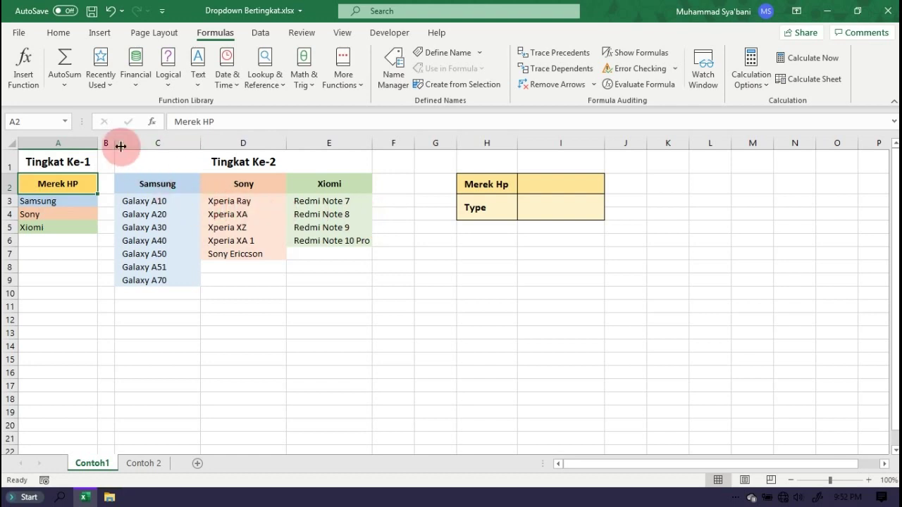
Name the brand list A3:A5 merek.
{"action": "left_click_drag", "start_coordinate": [60, 201], "coordinate": [50, 226]}
{"action": "left_click", "coordinate": [61, 182]}
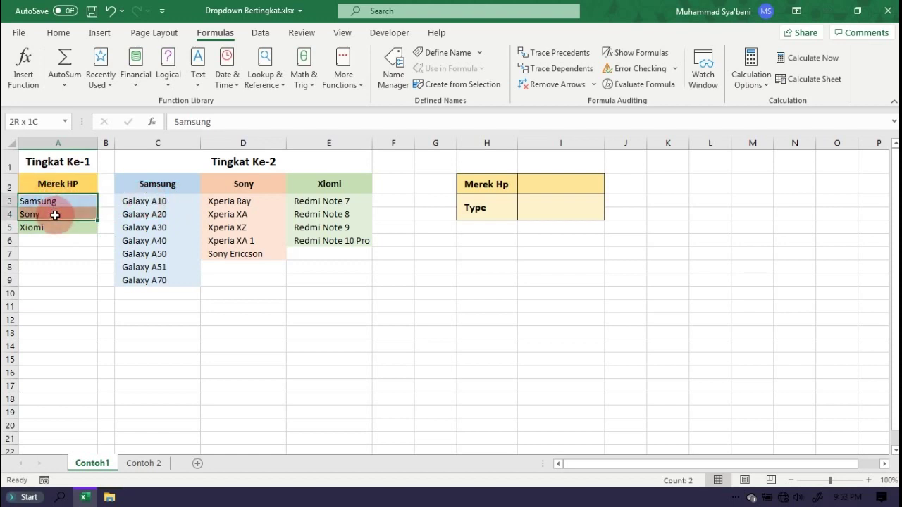
{"action": "left_click_drag", "start_coordinate": [55, 203], "coordinate": [54, 226]}
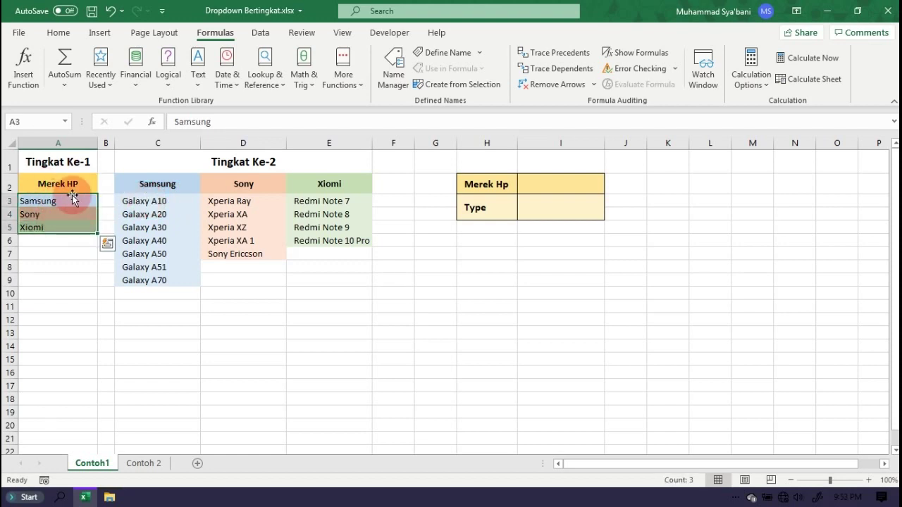
{"action": "left_click_drag", "start_coordinate": [51, 203], "coordinate": [49, 221]}
{"action": "type", "text": "merek"}
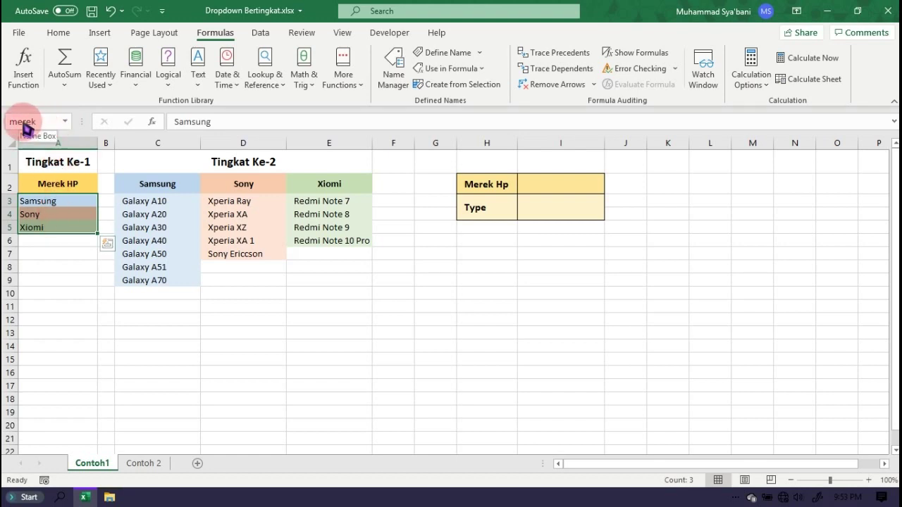
Name the Samsung model list C3:C9 samsung.
{"action": "left_click_drag", "start_coordinate": [144, 201], "coordinate": [152, 277]}
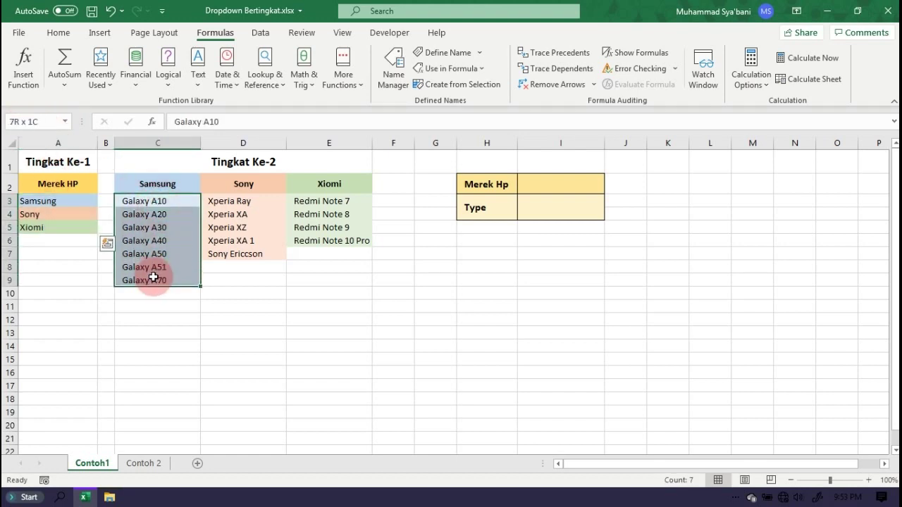
{"action": "left_click", "coordinate": [168, 188]}
{"action": "left_click_drag", "start_coordinate": [158, 200], "coordinate": [158, 279]}
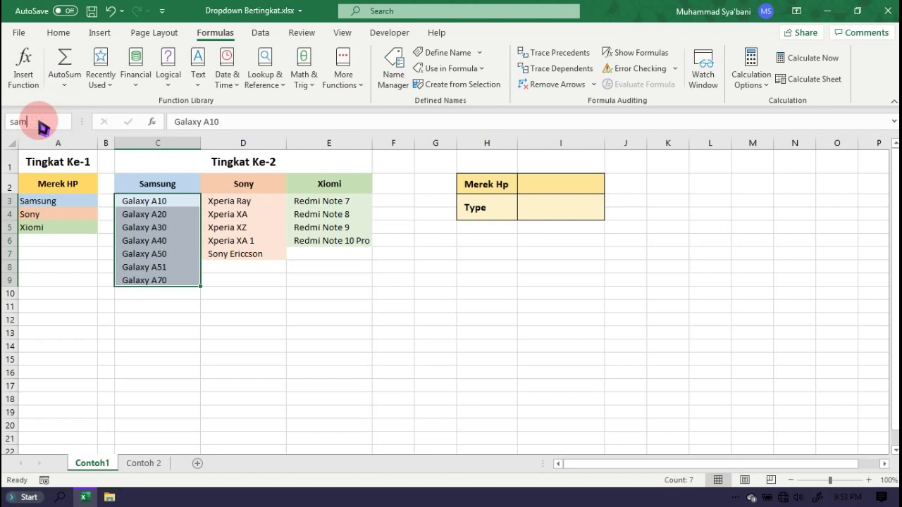
{"action": "type", "text": "Samsung"}
{"action": "key", "text": "Return"}
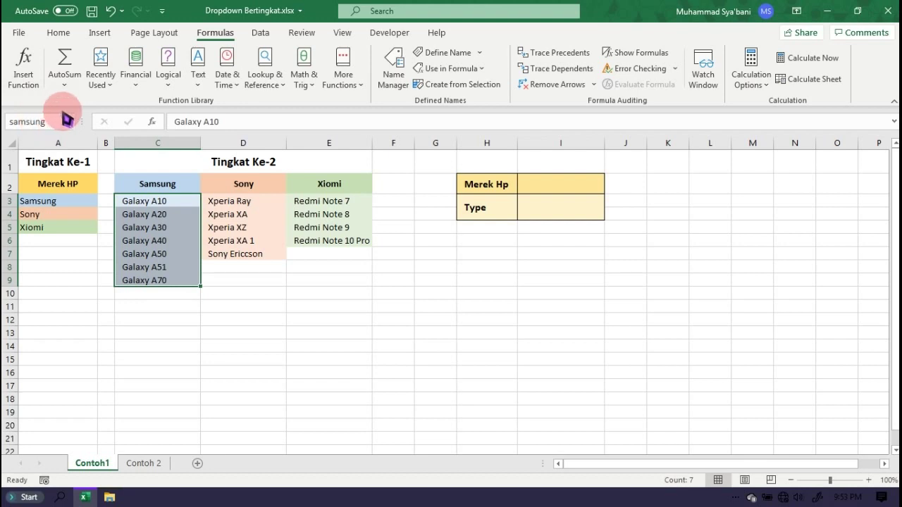
Name the Sony list D3:D7 sony and the Xiomi list E3:E6 xiomi.
{"action": "left_click_drag", "start_coordinate": [258, 200], "coordinate": [260, 254]}
{"action": "type", "text": "sony"}
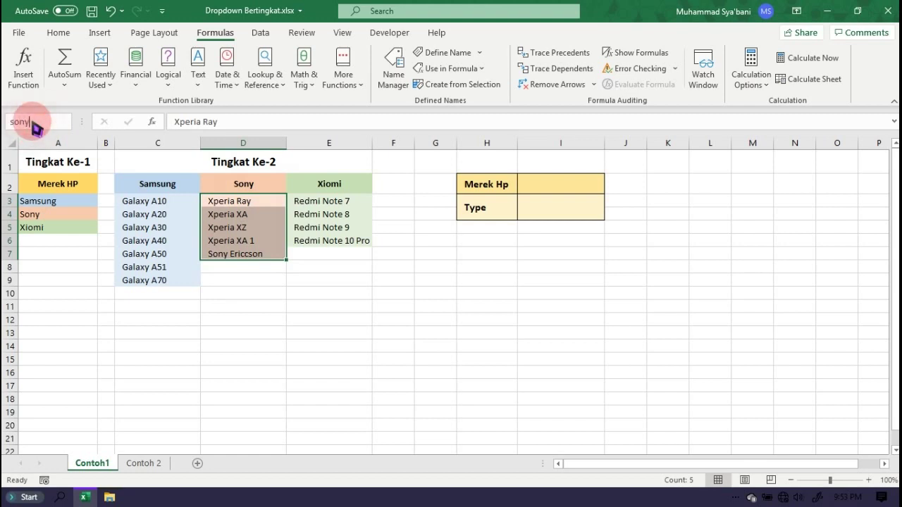
{"action": "key", "text": "Return"}
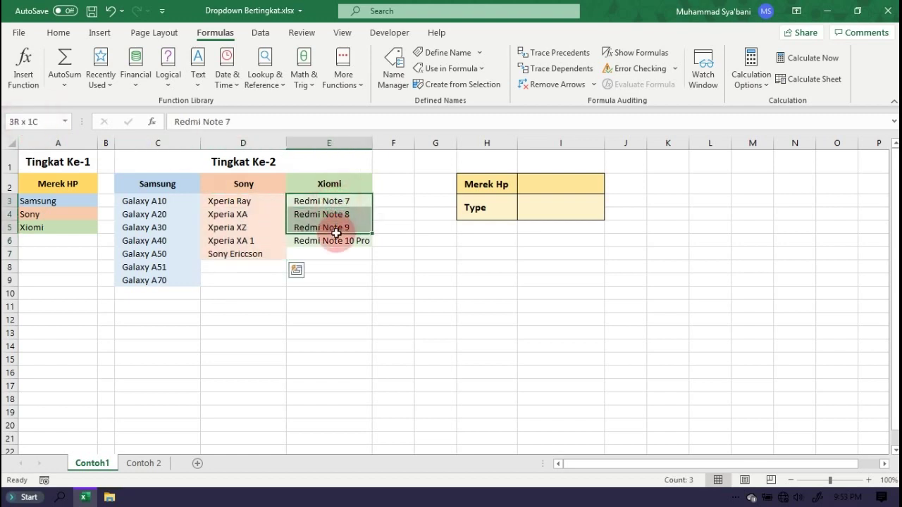
{"action": "left_click_drag", "start_coordinate": [331, 202], "coordinate": [321, 241]}
{"action": "left_click", "coordinate": [23, 120]}
{"action": "type", "text": "xiomi"}
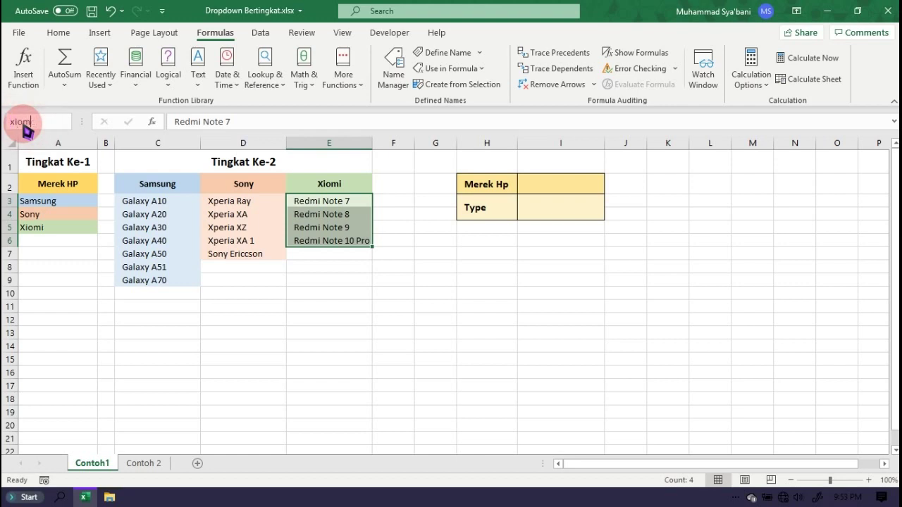
{"action": "key", "text": "Return"}
{"action": "left_click", "coordinate": [275, 304]}
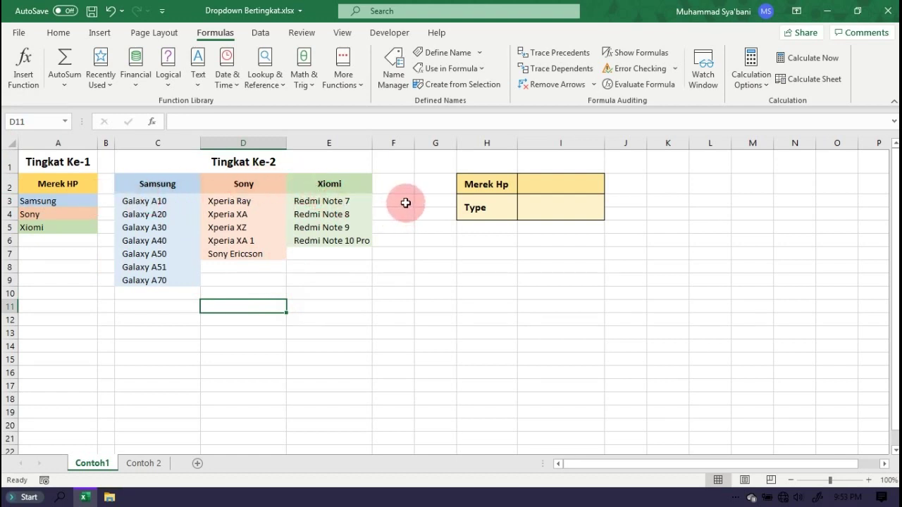
Name the blank range F3:F6 kosong, then select cell I2.
{"action": "left_click_drag", "start_coordinate": [406, 203], "coordinate": [404, 235]}
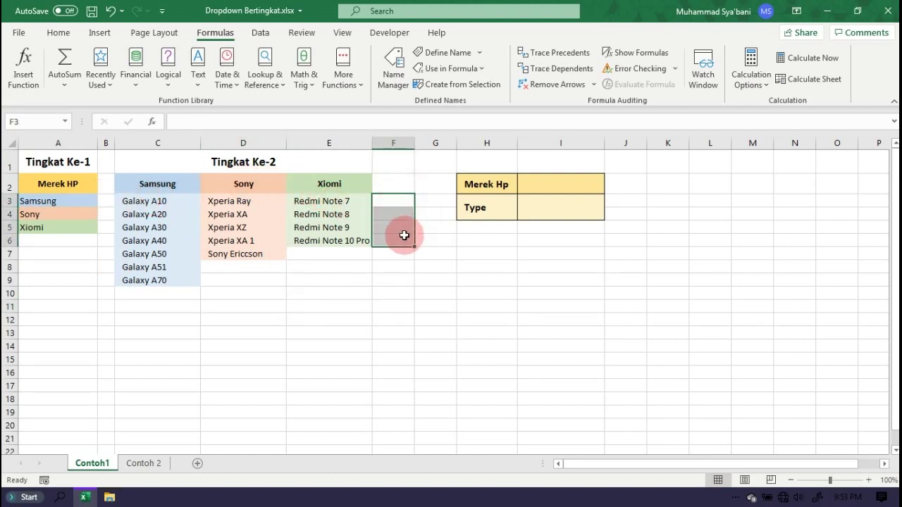
{"action": "left_click_drag", "start_coordinate": [409, 200], "coordinate": [403, 237]}
{"action": "type", "text": "kosong"}
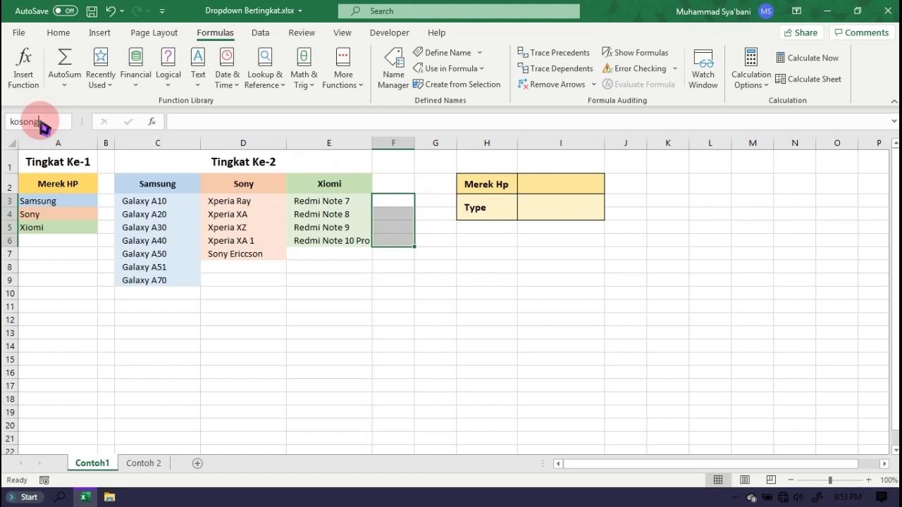
{"action": "left_click", "coordinate": [363, 267]}
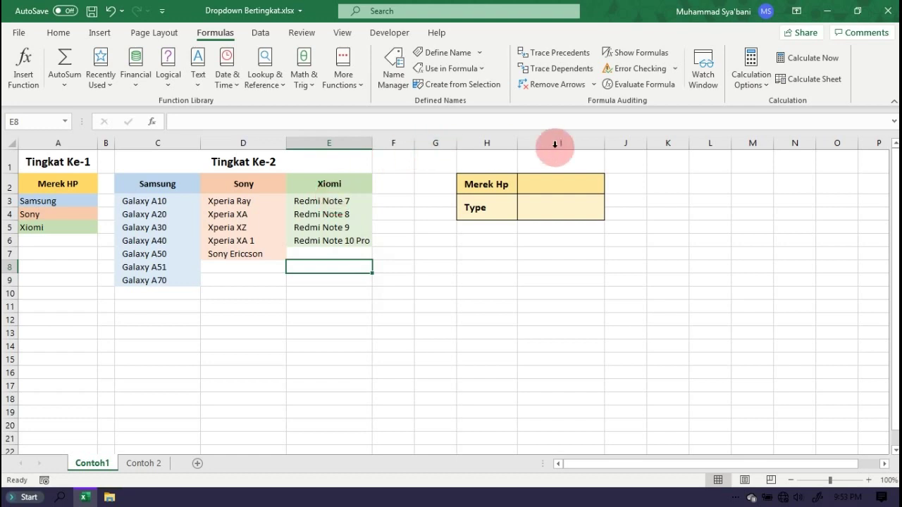
{"action": "left_click", "coordinate": [554, 181]}
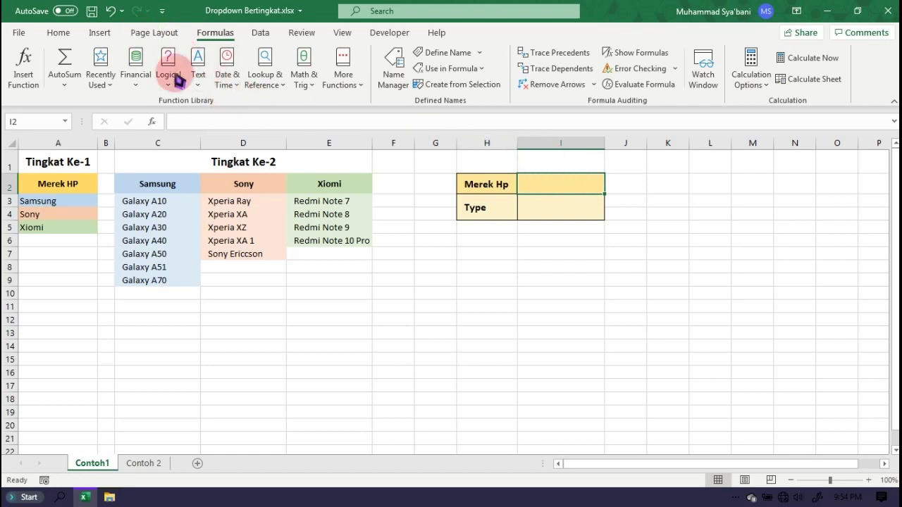
Give I2 a List data validation with source =merek.
{"action": "left_click", "coordinate": [260, 32]}
{"action": "left_click", "coordinate": [574, 83]}
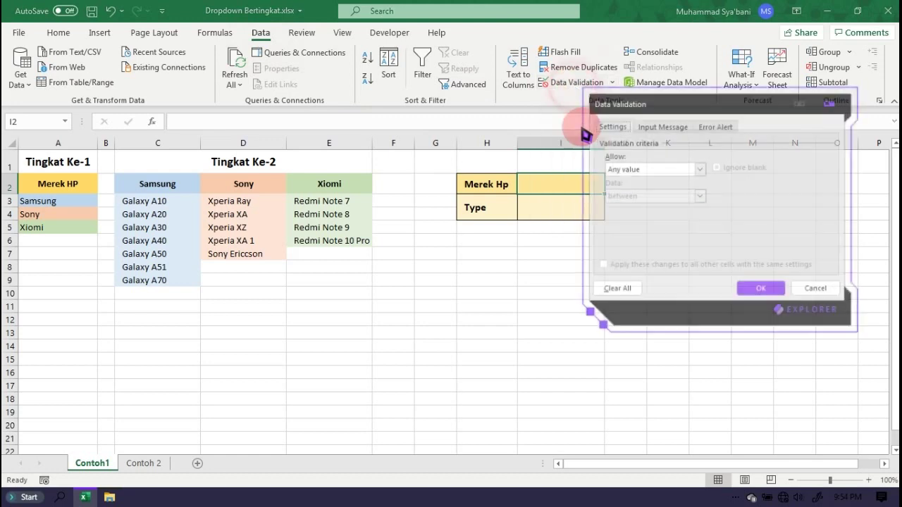
{"action": "left_click_drag", "start_coordinate": [639, 101], "coordinate": [681, 100]}
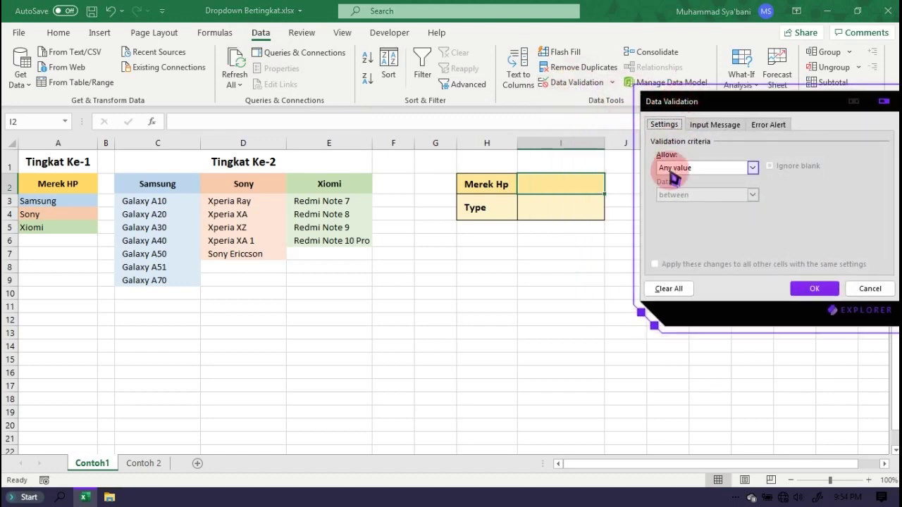
{"action": "left_click_drag", "start_coordinate": [695, 99], "coordinate": [662, 88]}
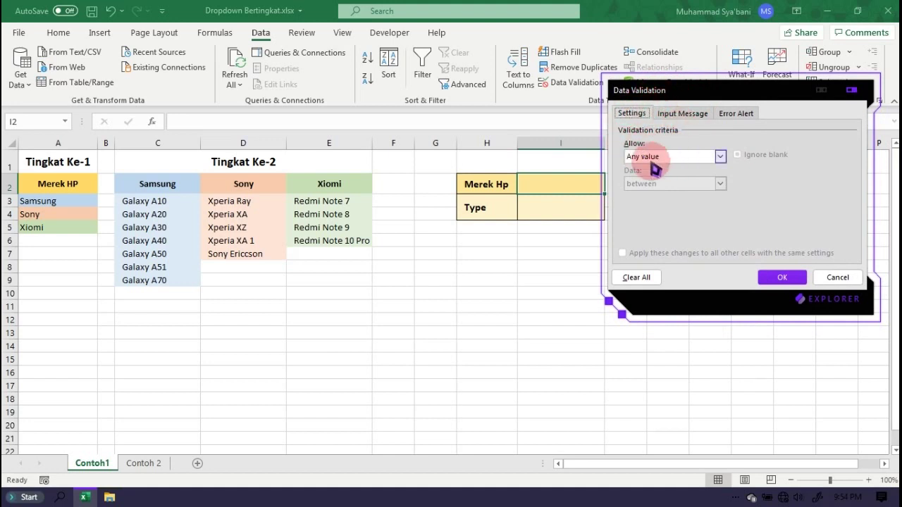
{"action": "left_click", "coordinate": [662, 160]}
{"action": "left_click", "coordinate": [651, 192]}
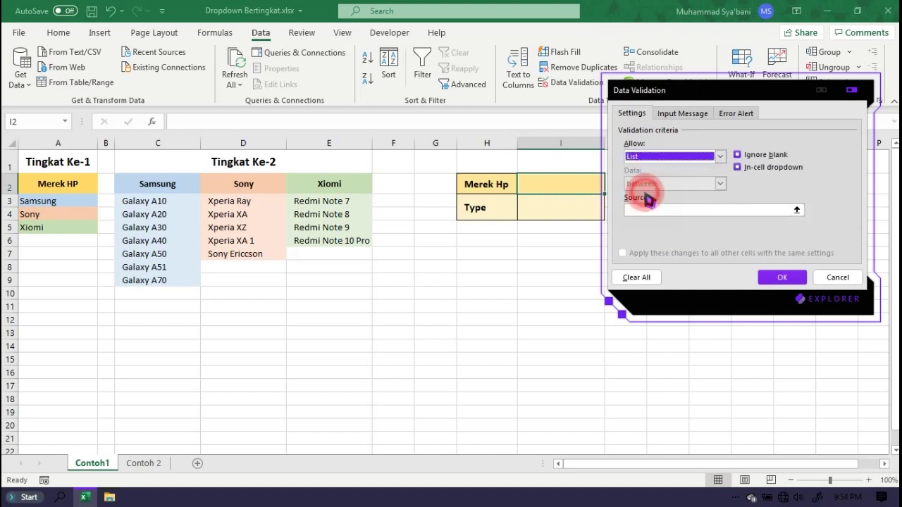
{"action": "left_click", "coordinate": [652, 210]}
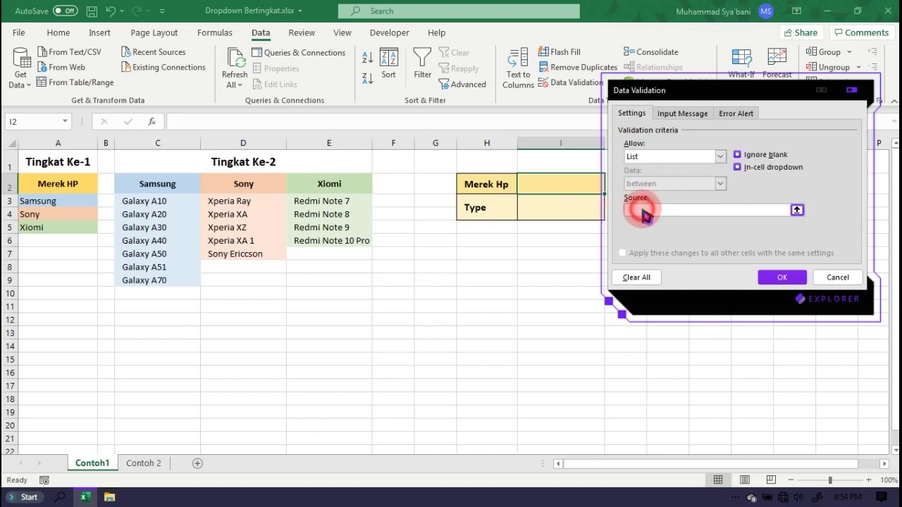
{"action": "left_click_drag", "start_coordinate": [648, 90], "coordinate": [702, 73]}
{"action": "type", "text": "=merek"}
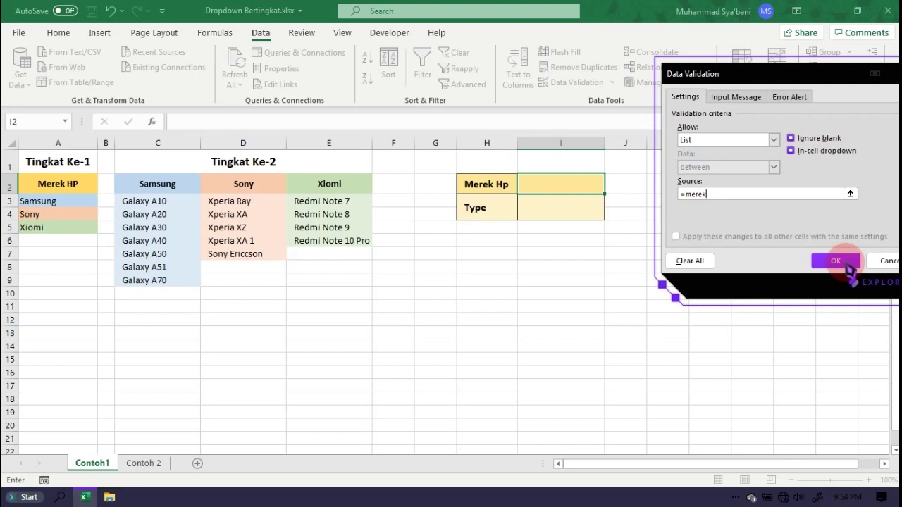
{"action": "left_click", "coordinate": [836, 260]}
Choose Samsung from I2's new dropdown, then select the Type cell I3.
{"action": "left_click", "coordinate": [610, 187]}
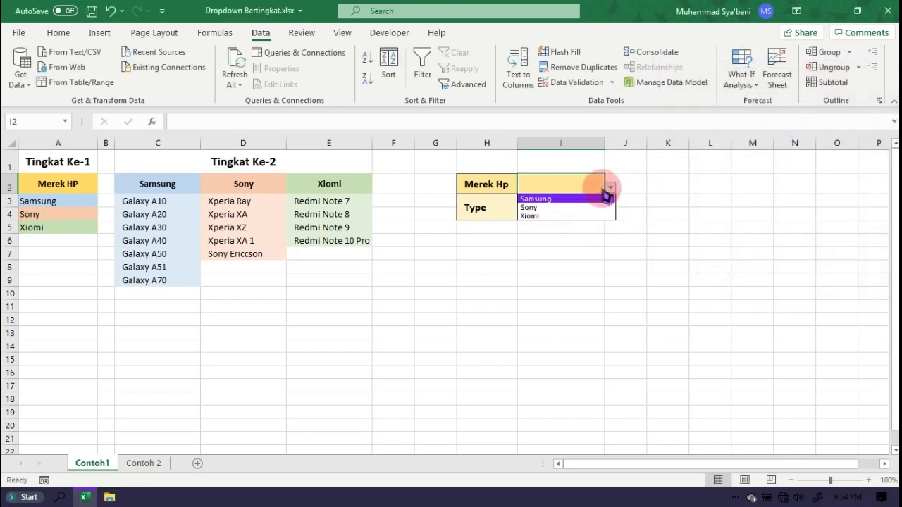
{"action": "left_click", "coordinate": [550, 199]}
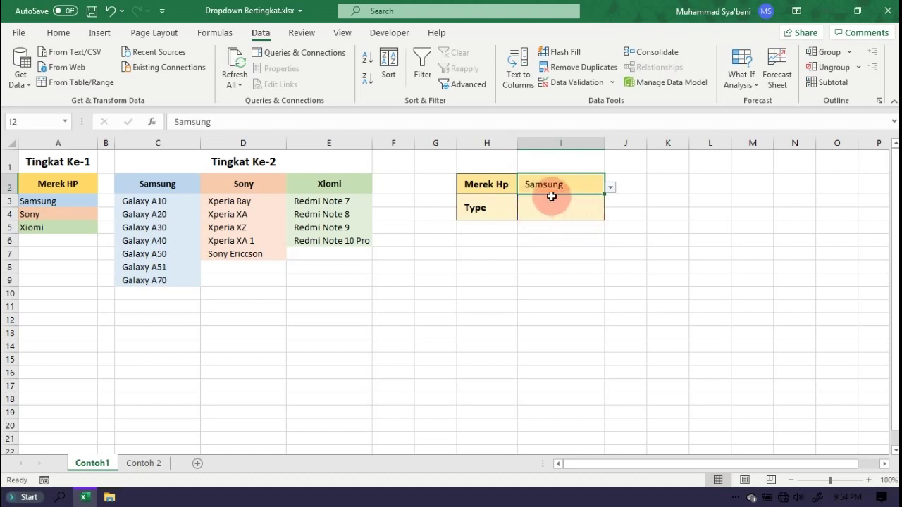
{"action": "left_click", "coordinate": [554, 215]}
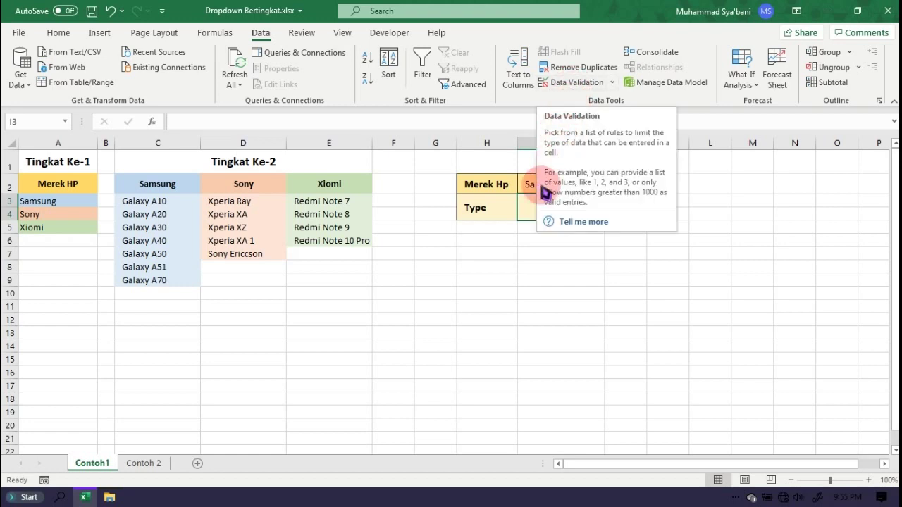
{"action": "left_click", "coordinate": [567, 83]}
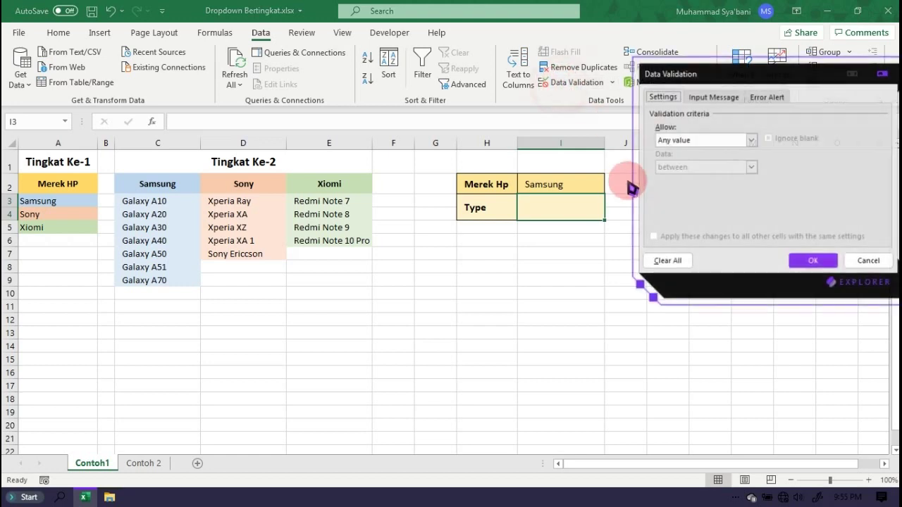
Set I3 to a List whose source begins =IF($I$2="Samsung";samsung;…).
{"action": "left_click", "coordinate": [682, 139]}
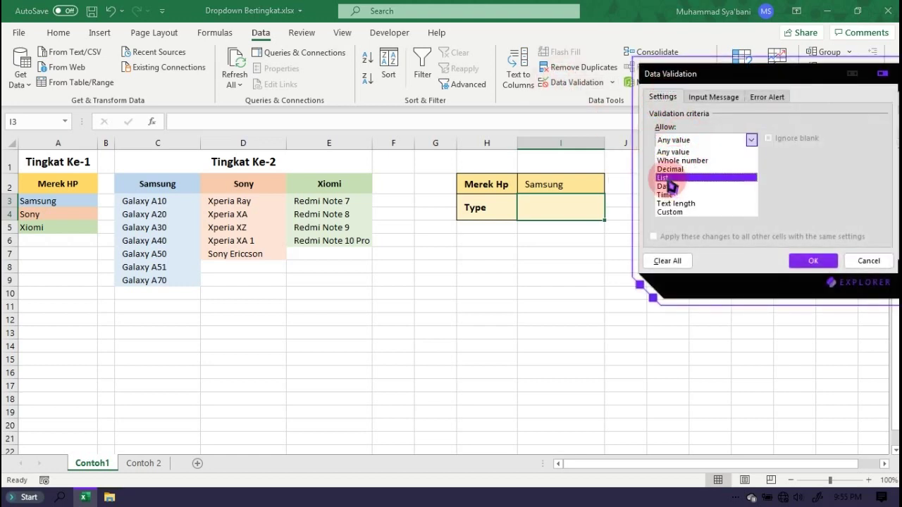
{"action": "left_click", "coordinate": [683, 177]}
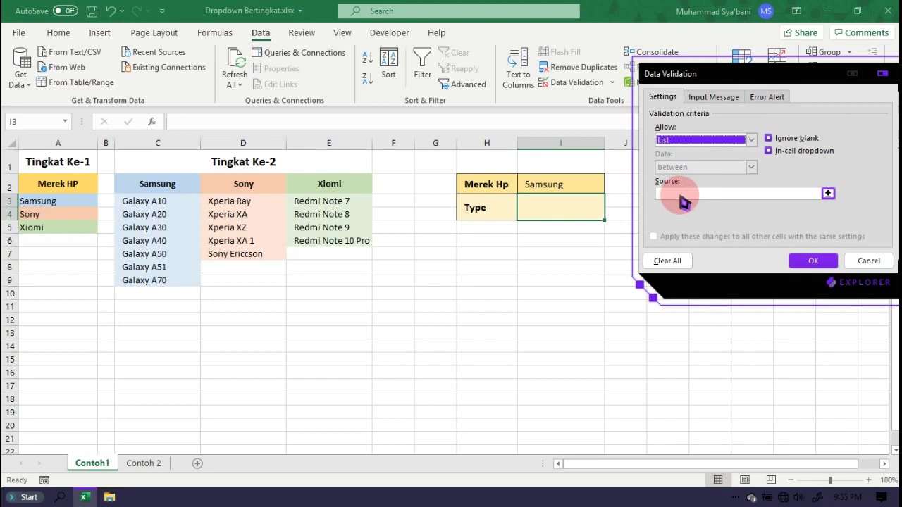
{"action": "left_click", "coordinate": [682, 197]}
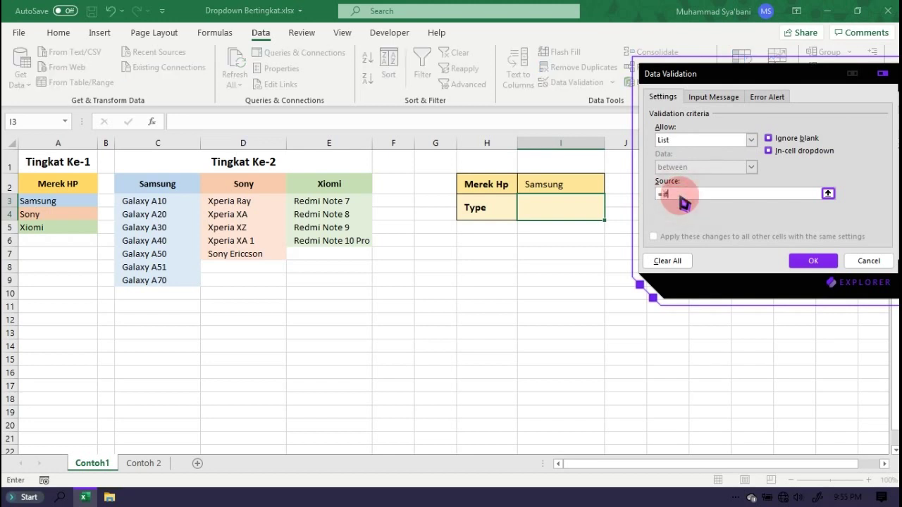
{"action": "type", "text": "=if("}
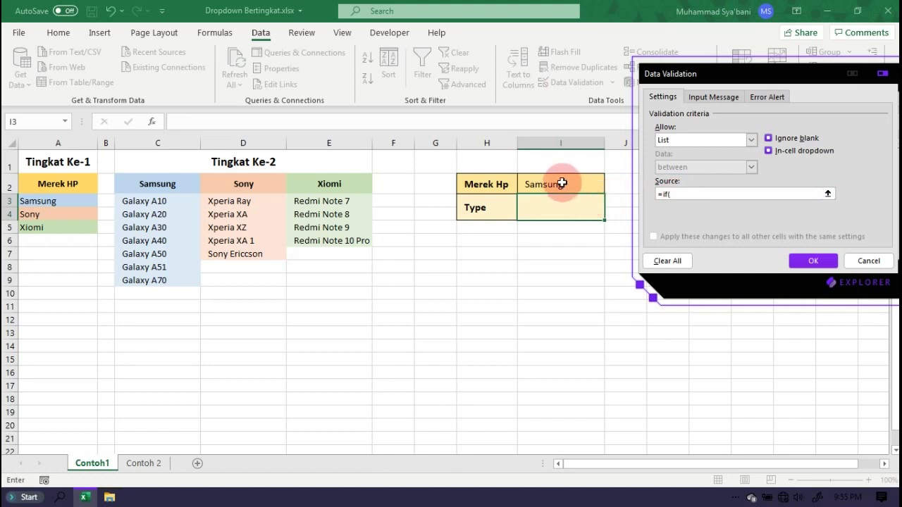
{"action": "left_click", "coordinate": [562, 183]}
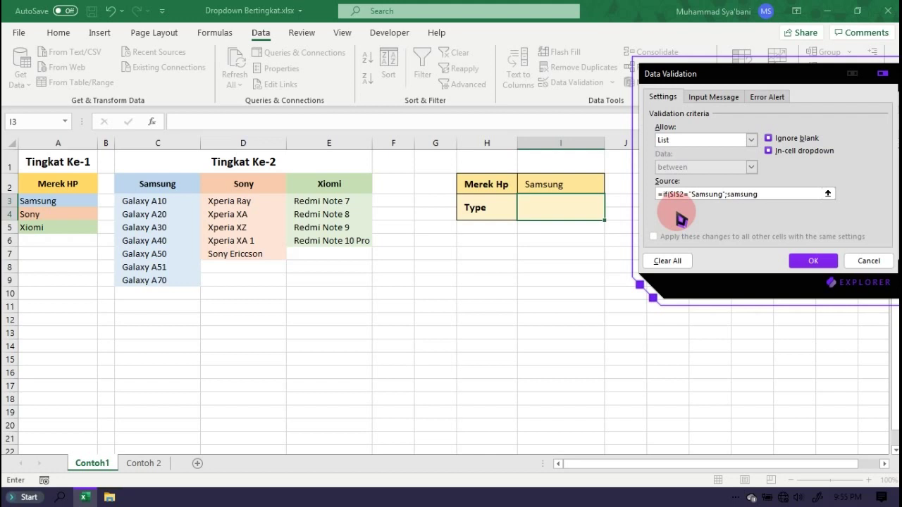
{"action": "left_click", "coordinate": [693, 196]}
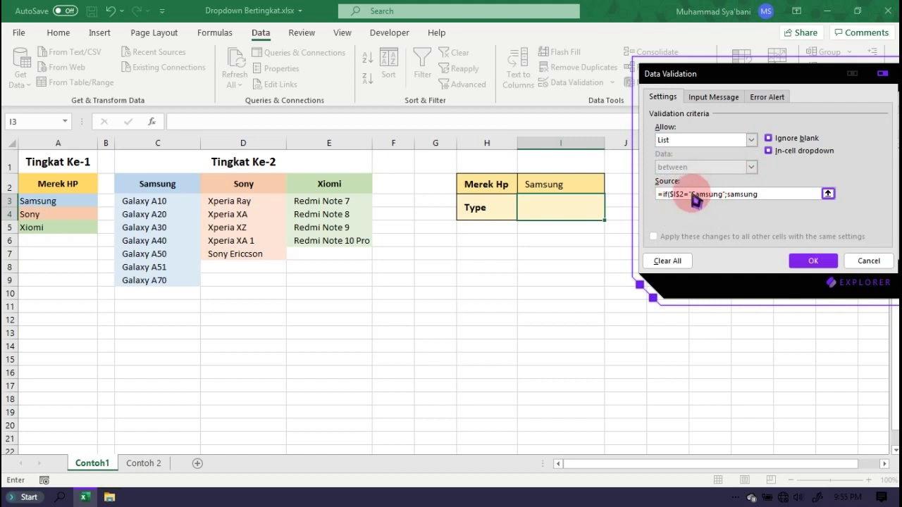
{"action": "left_click_drag", "start_coordinate": [690, 195], "coordinate": [723, 195]}
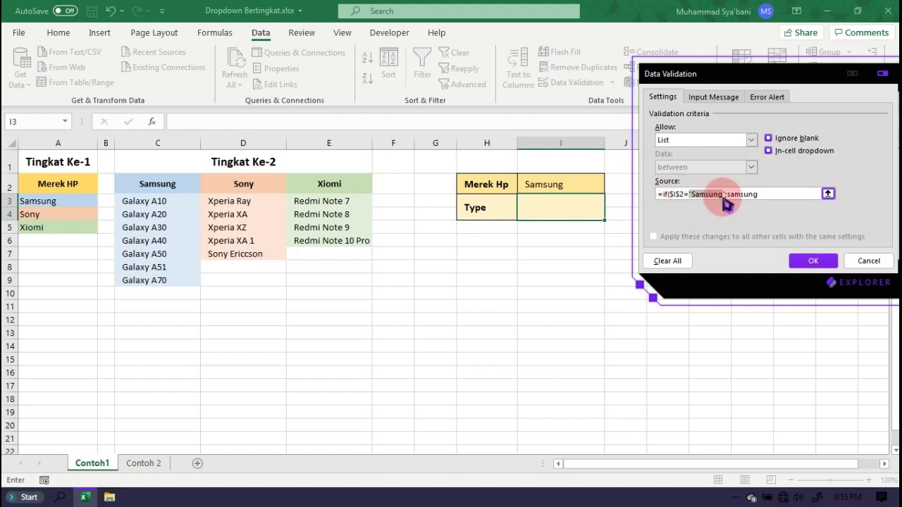
{"action": "left_click", "coordinate": [694, 194]}
{"action": "left_click_drag", "start_coordinate": [692, 195], "coordinate": [724, 195]}
{"action": "left_click", "coordinate": [725, 195]}
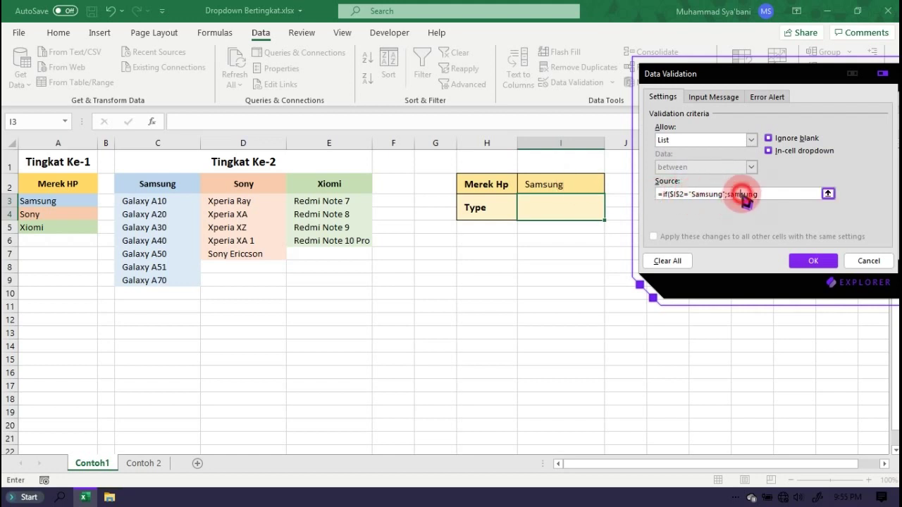
{"action": "double_click", "coordinate": [743, 196]}
{"action": "left_click", "coordinate": [768, 196]}
{"action": "type", "text": ";if("}
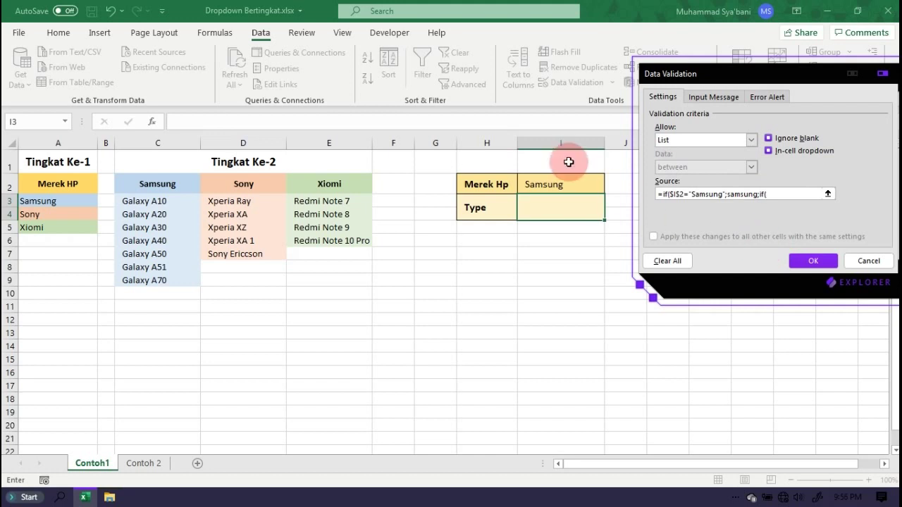
Extend the IF source with Sony, Xiomi and kosong branches and confirm the validation.
{"action": "left_click", "coordinate": [566, 184]}
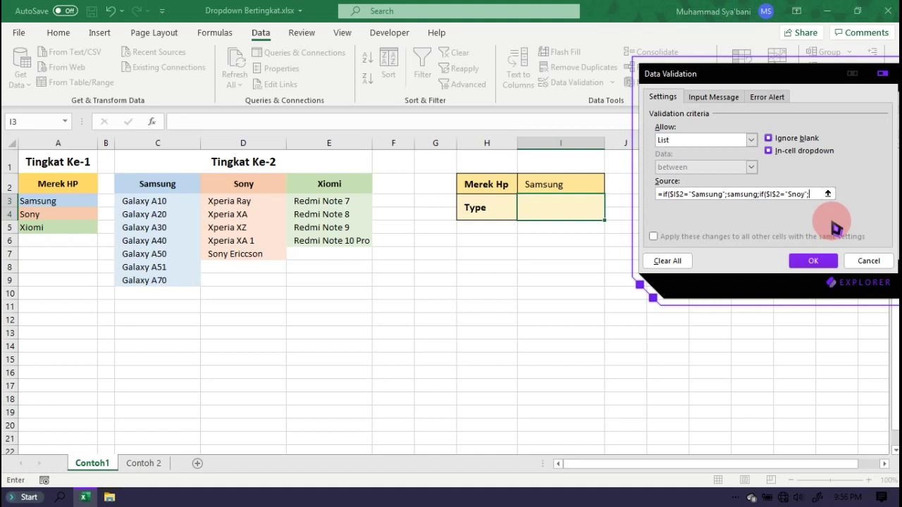
{"action": "type", "text": "ony"}
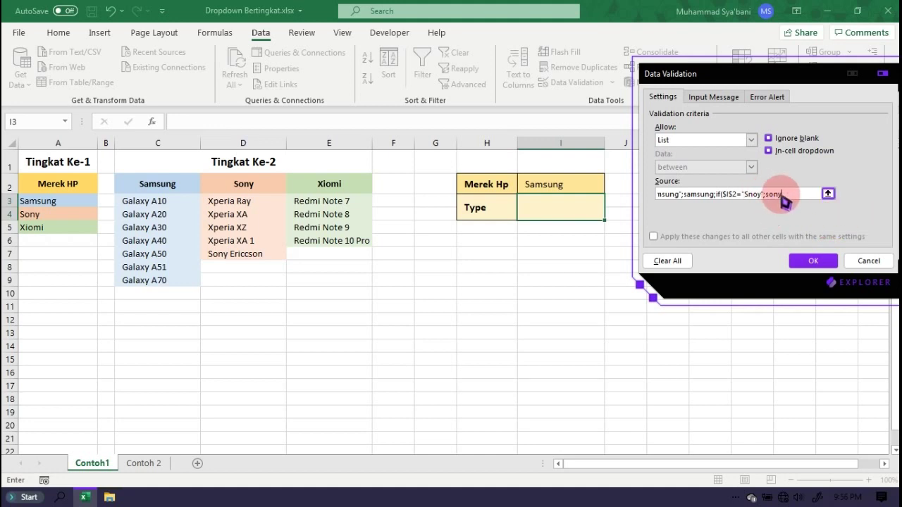
{"action": "left_click", "coordinate": [751, 195]}
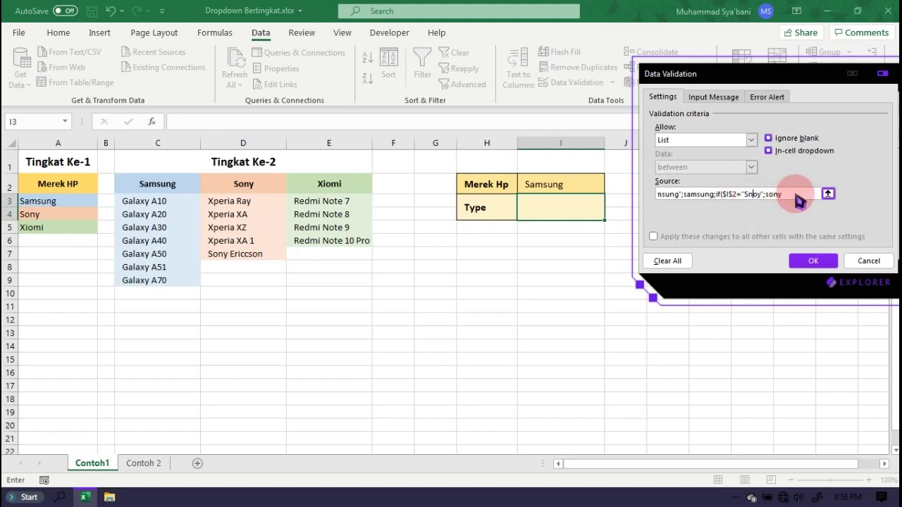
{"action": "left_click", "coordinate": [752, 195]}
{"action": "type", "text": "n"}
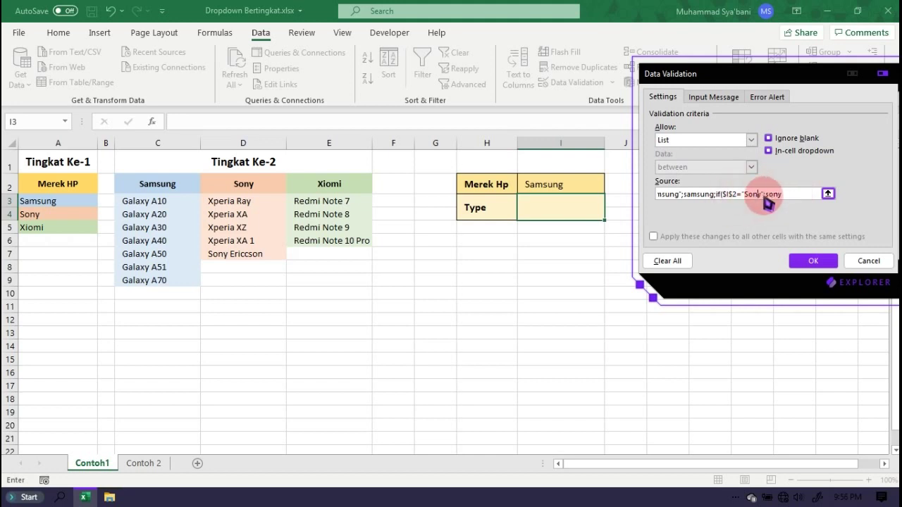
{"action": "left_click", "coordinate": [775, 196]}
{"action": "type", "text": ";if("}
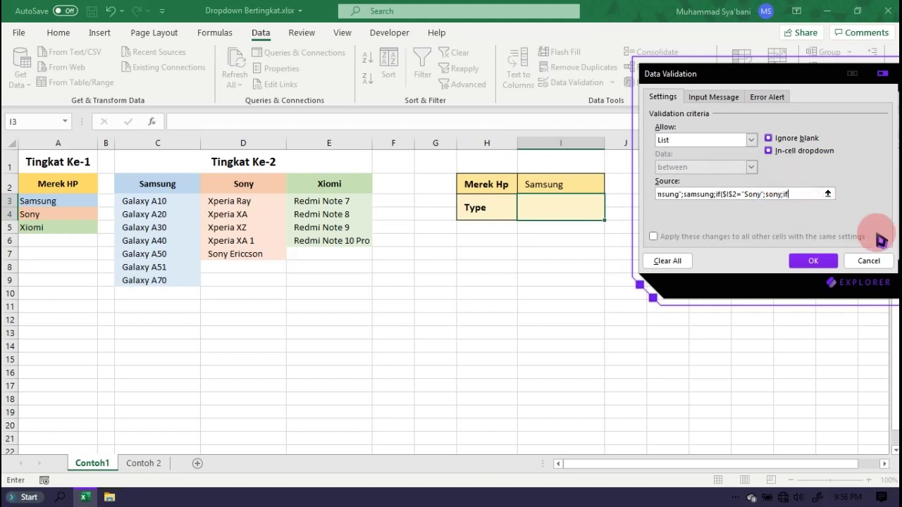
{"action": "left_click", "coordinate": [546, 186]}
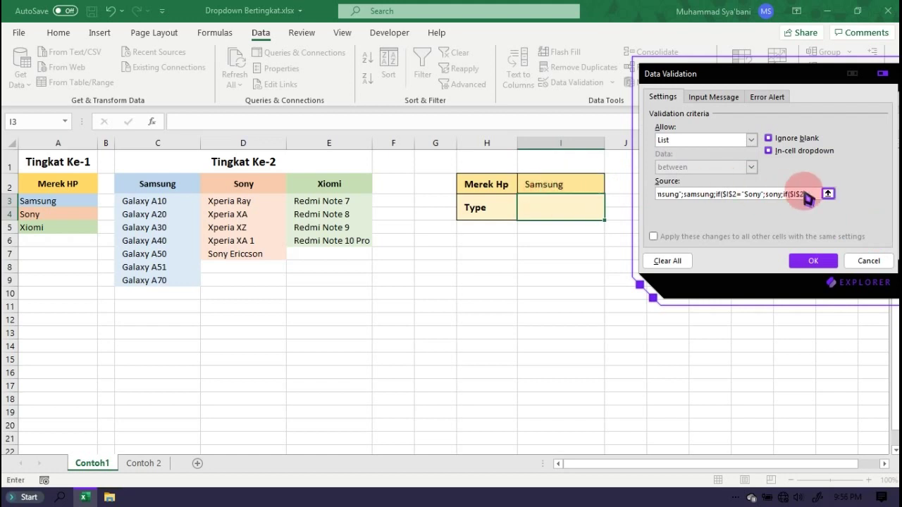
{"action": "type", "text": "iomi\";xiomi"}
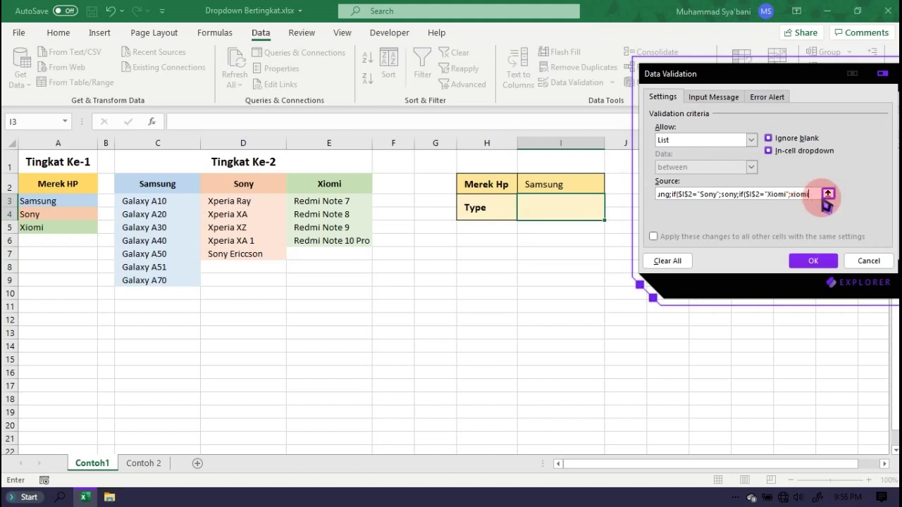
{"action": "left_click", "coordinate": [558, 184]}
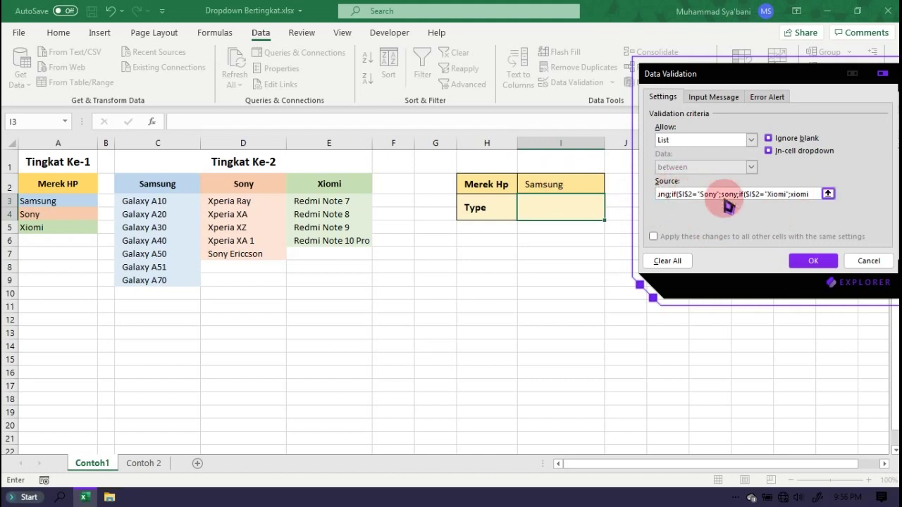
{"action": "type", "text": "kosong"}
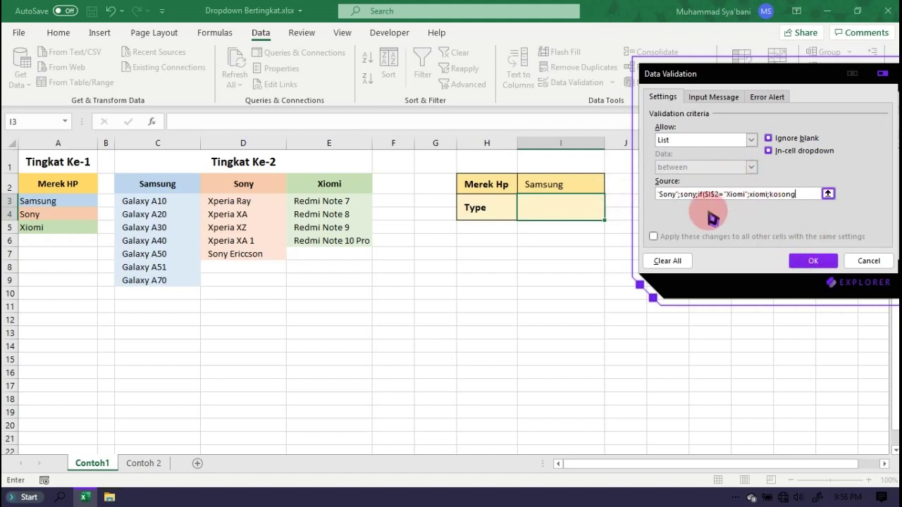
{"action": "key", "text": "Tab"}
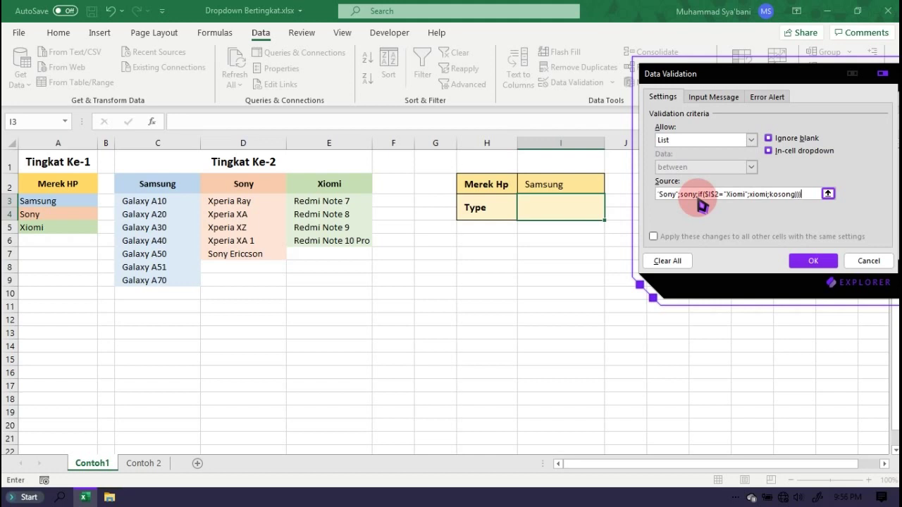
{"action": "left_click", "coordinate": [813, 262]}
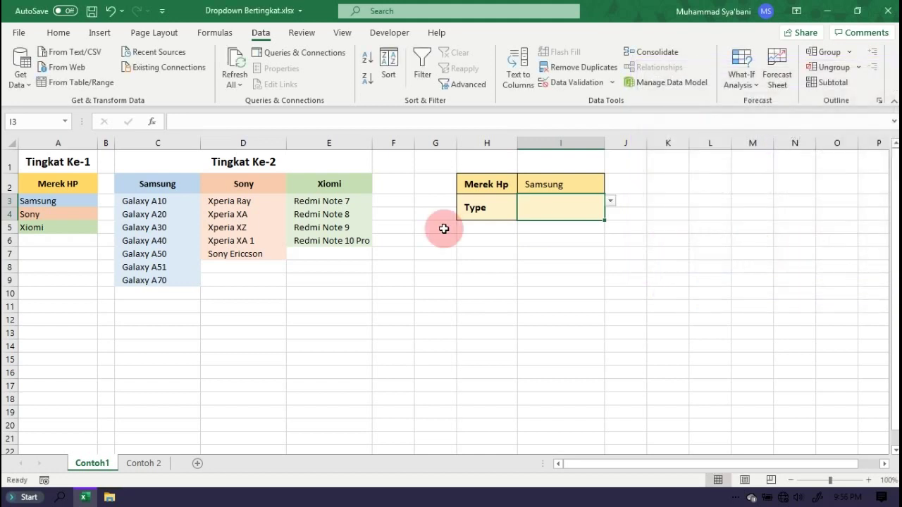
Check the Samsung model list in Type, then switch Merek Hp to Sony and check its models.
{"action": "left_click", "coordinate": [610, 202]}
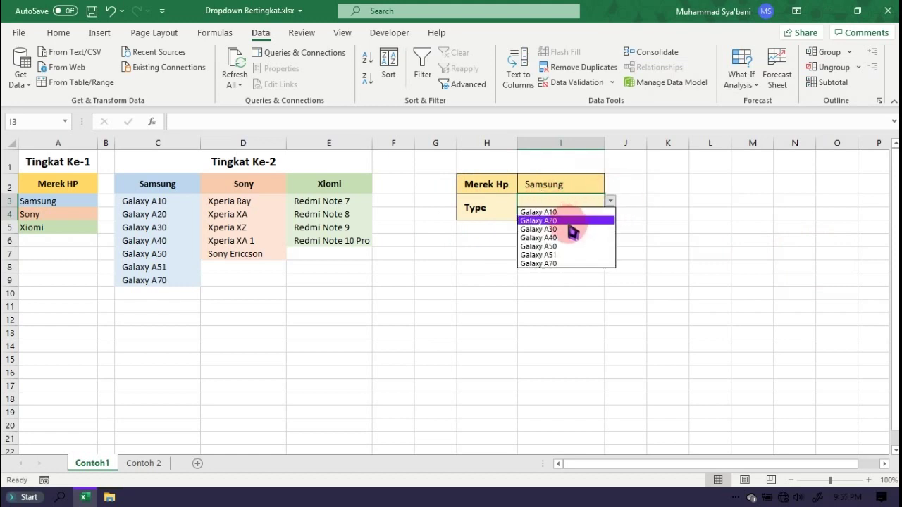
{"action": "left_click", "coordinate": [570, 185]}
{"action": "left_click", "coordinate": [610, 187]}
{"action": "left_click", "coordinate": [585, 198]}
{"action": "left_click", "coordinate": [592, 205]}
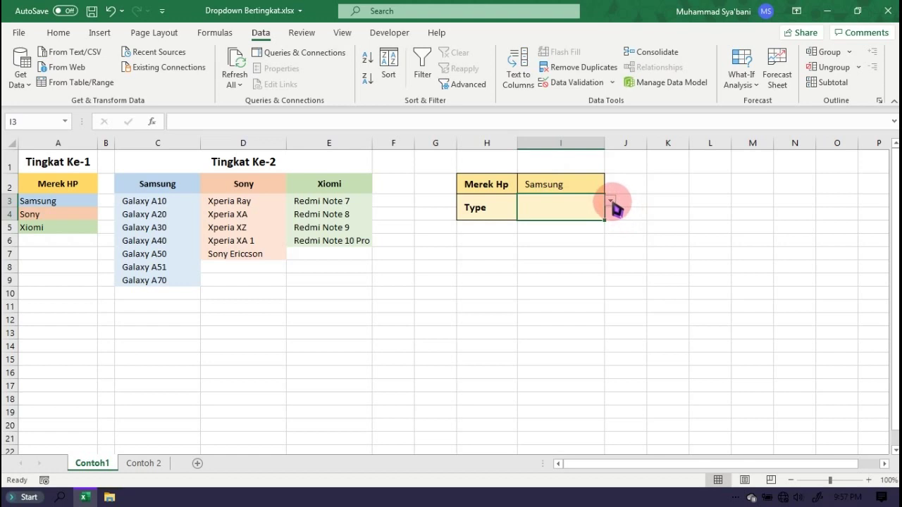
{"action": "left_click", "coordinate": [611, 202]}
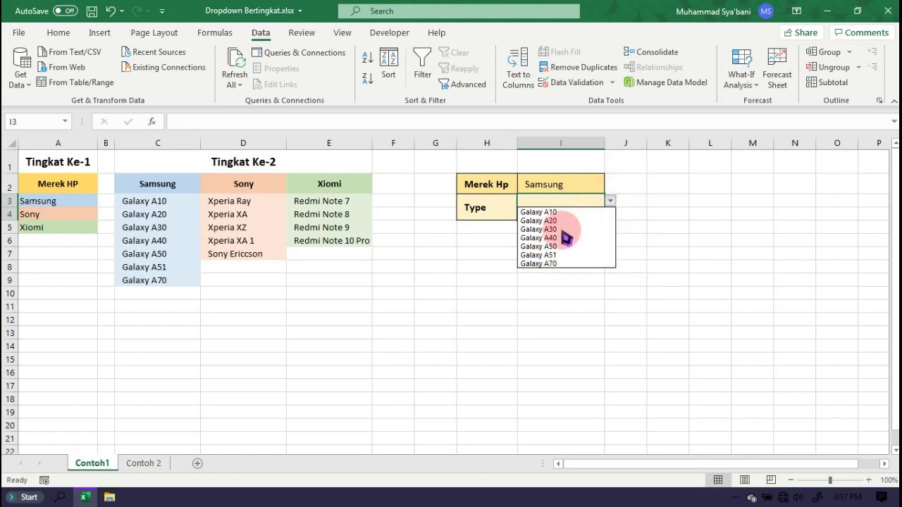
{"action": "left_click", "coordinate": [574, 185]}
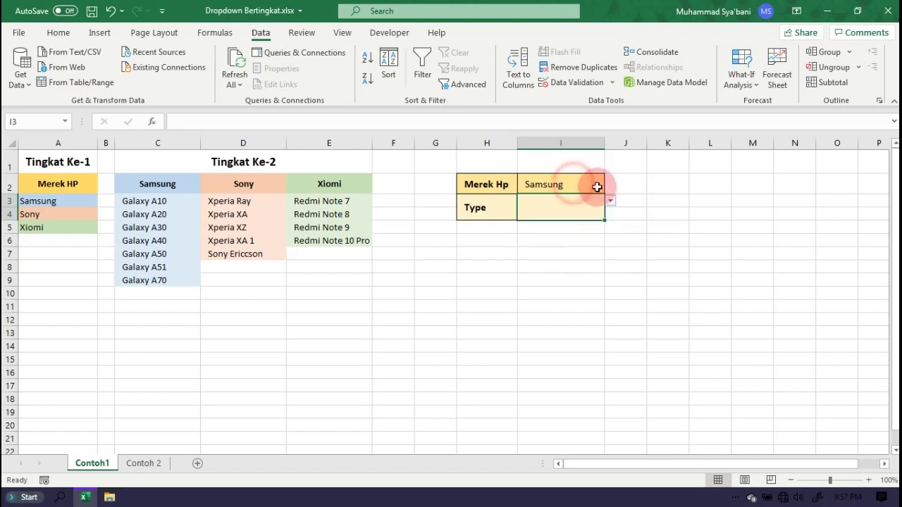
{"action": "left_click", "coordinate": [608, 187]}
{"action": "left_click", "coordinate": [579, 208]}
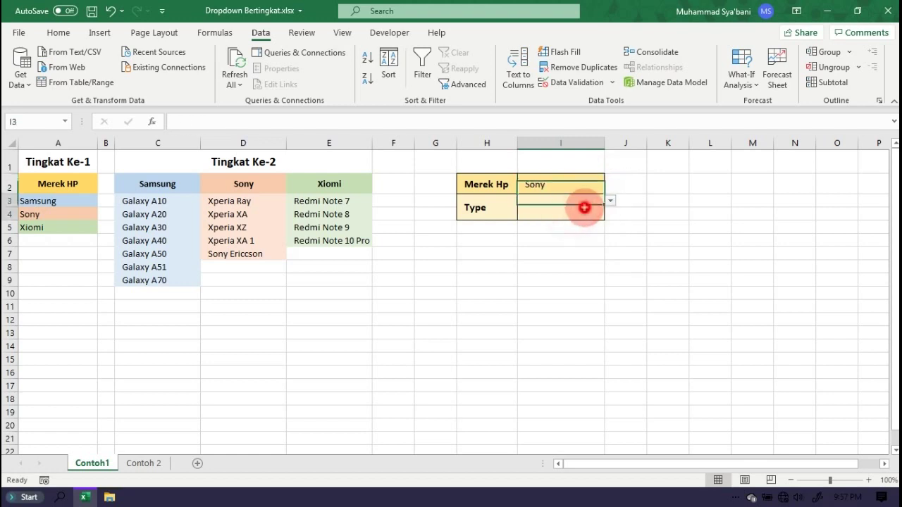
{"action": "left_click", "coordinate": [610, 201]}
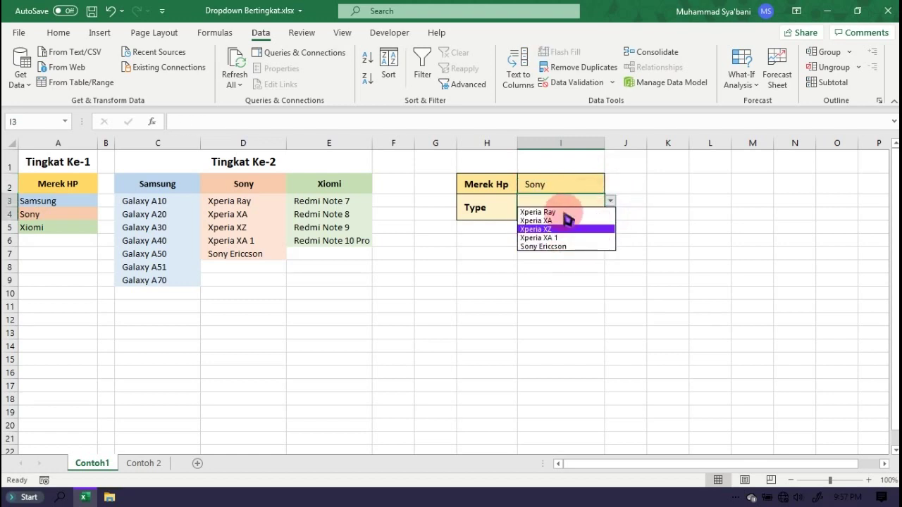
{"action": "left_click", "coordinate": [590, 179]}
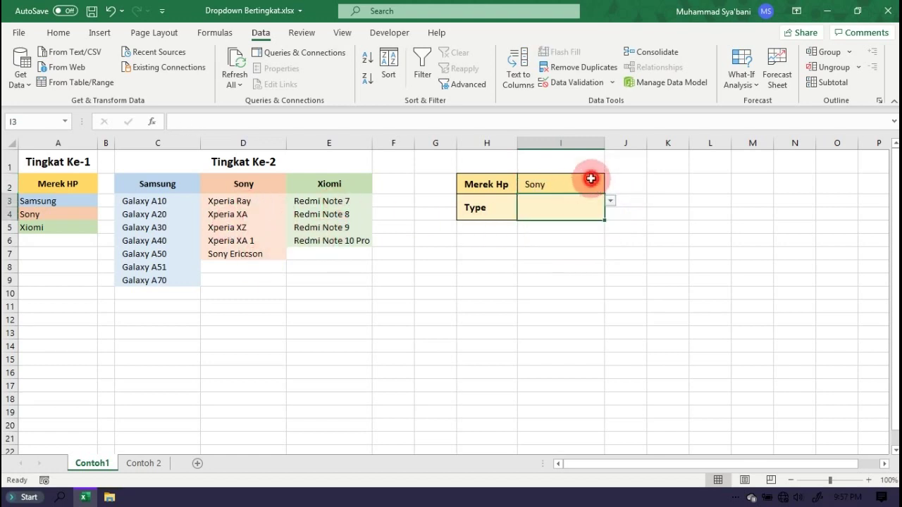
Switch Merek Hp to Xiomi and pick Redmi Note 8 as the Type.
{"action": "left_click", "coordinate": [610, 186]}
{"action": "left_click", "coordinate": [577, 216]}
{"action": "left_click", "coordinate": [578, 205]}
{"action": "left_click", "coordinate": [610, 202]}
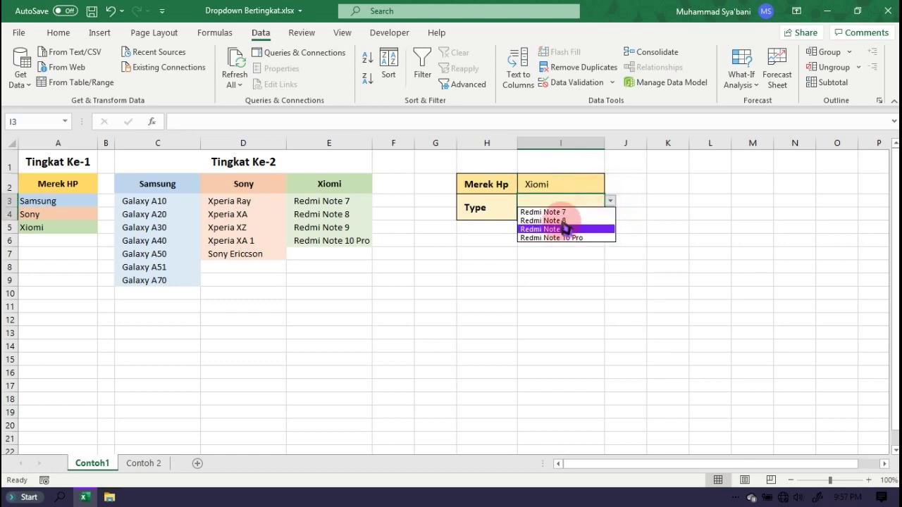
{"action": "left_click", "coordinate": [571, 183]}
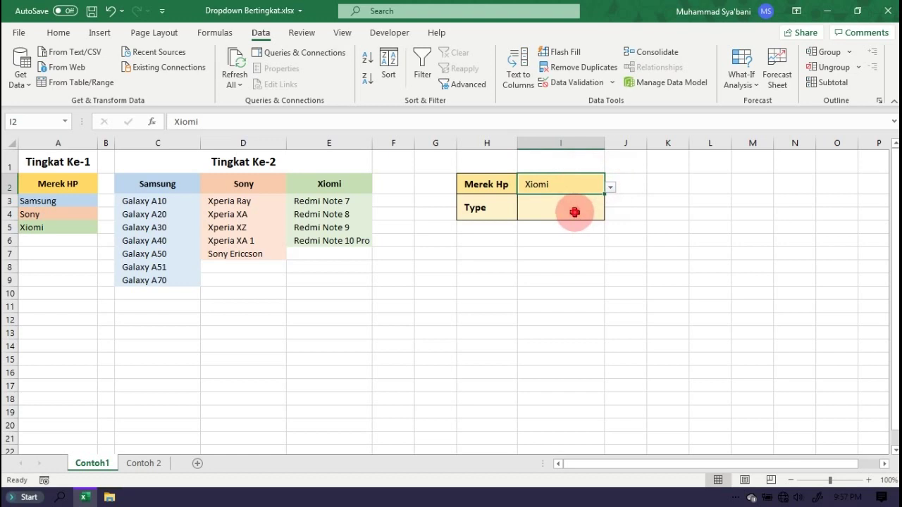
{"action": "left_click", "coordinate": [575, 212]}
{"action": "left_click", "coordinate": [610, 202]}
{"action": "left_click", "coordinate": [585, 218]}
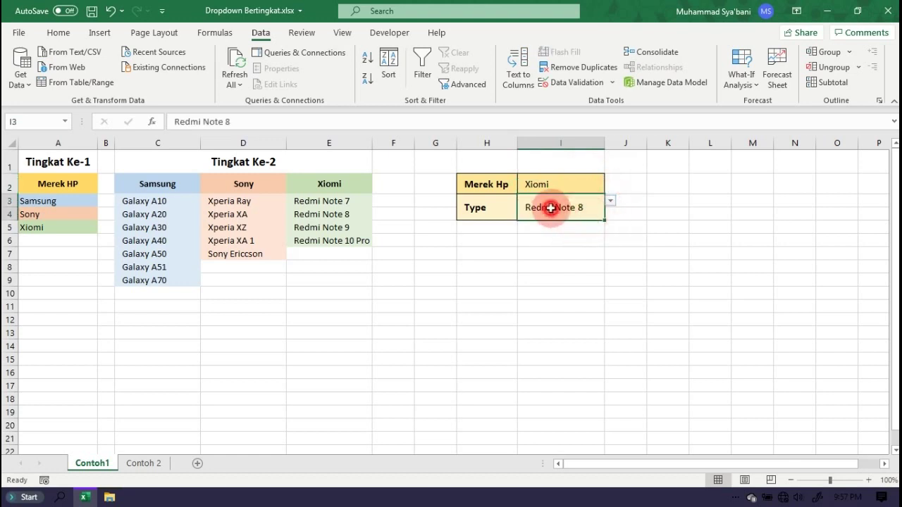
{"action": "left_click", "coordinate": [423, 185]}
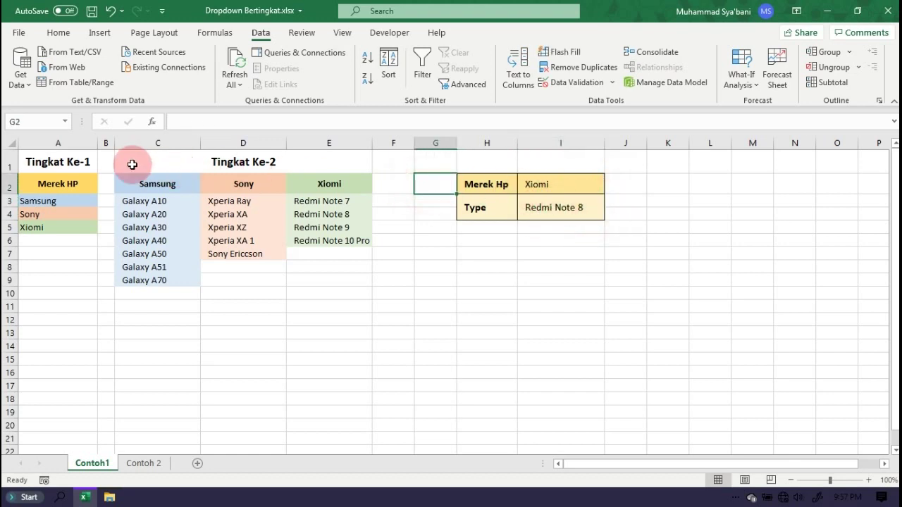
Move to the Contoh 2 sheet and look over its Tingkat 1-3 lists.
{"action": "left_click", "coordinate": [50, 158]}
{"action": "left_click", "coordinate": [211, 159]}
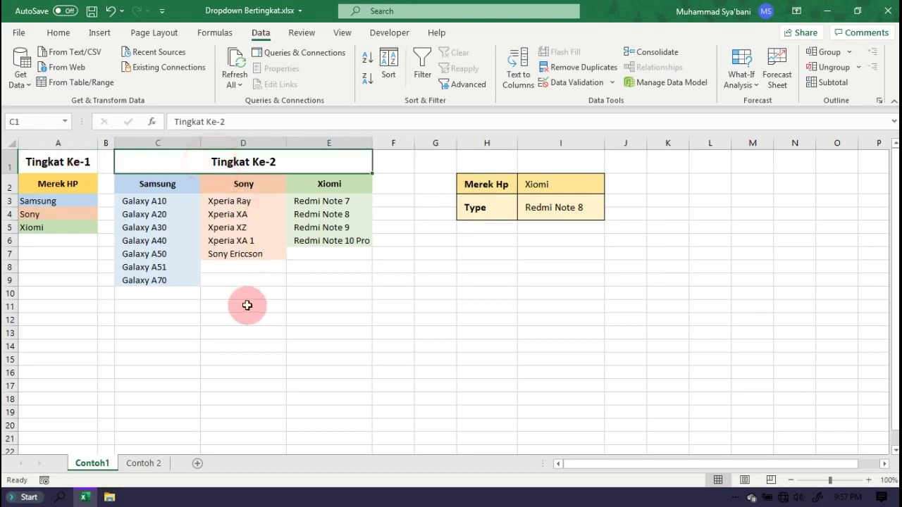
{"action": "left_click", "coordinate": [243, 319]}
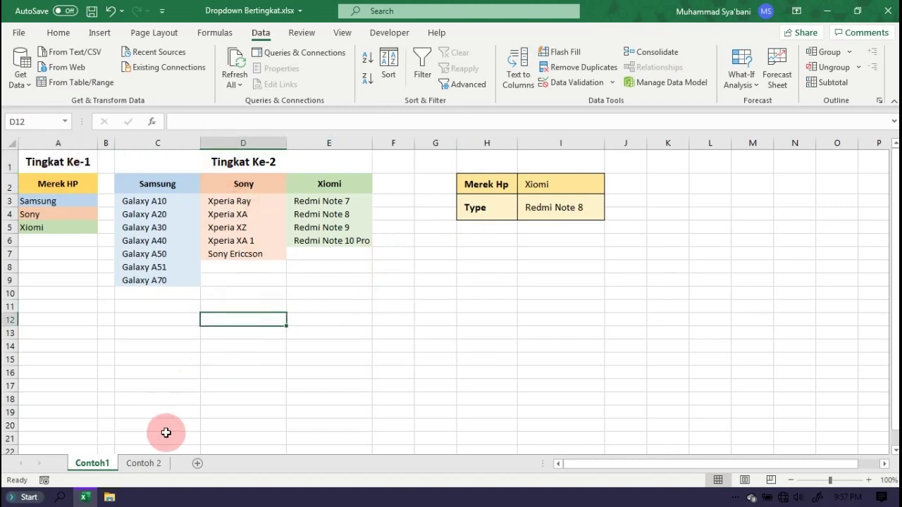
{"action": "left_click", "coordinate": [161, 464]}
{"action": "left_click", "coordinate": [396, 323]}
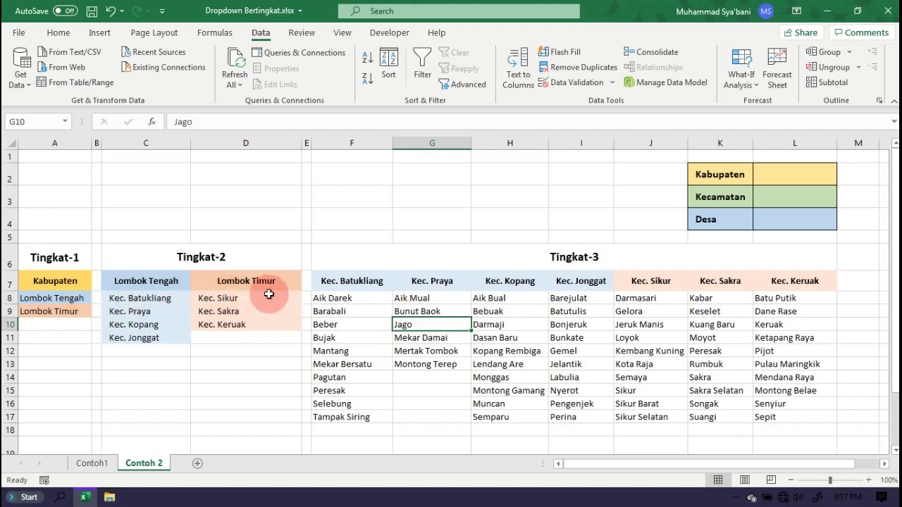
{"action": "left_click", "coordinate": [113, 337]}
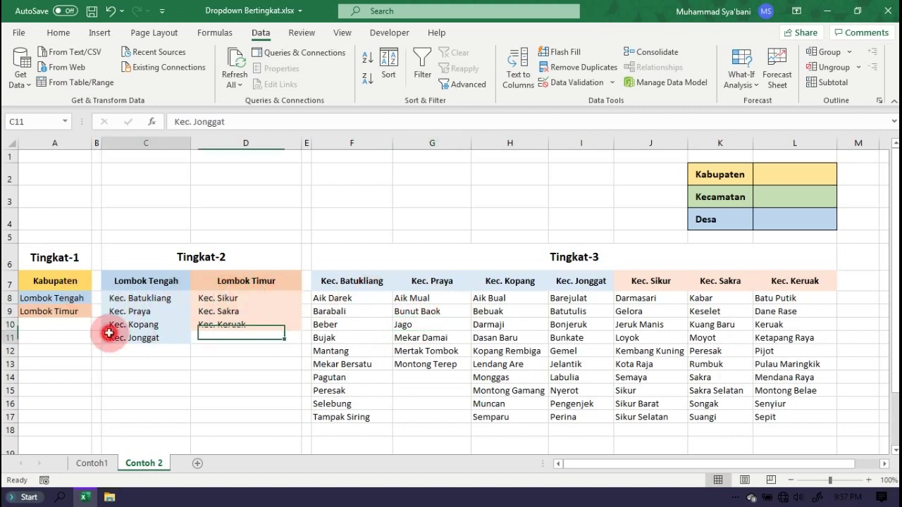
{"action": "left_click", "coordinate": [53, 281]}
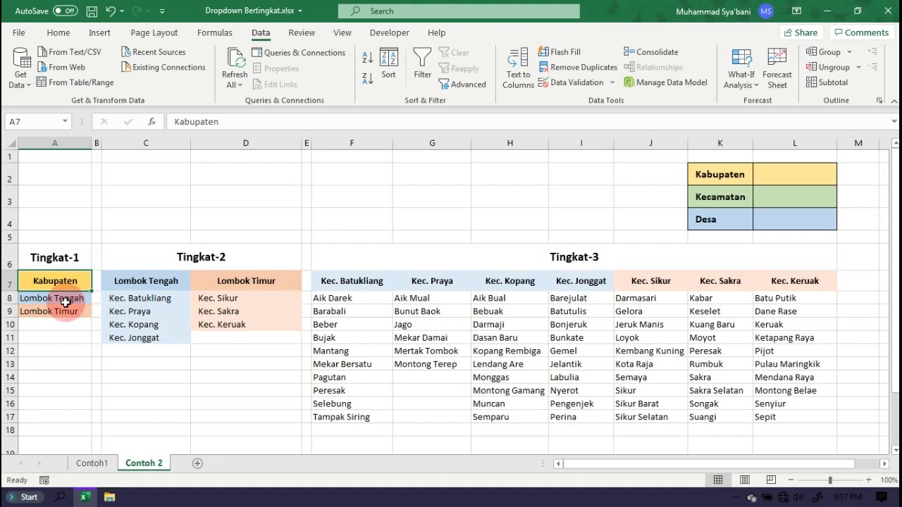
Review the Kabupaten names A8:A9 and the Lombok Tengah and Lombok Timur kecamatan lists.
{"action": "left_click_drag", "start_coordinate": [69, 298], "coordinate": [67, 311]}
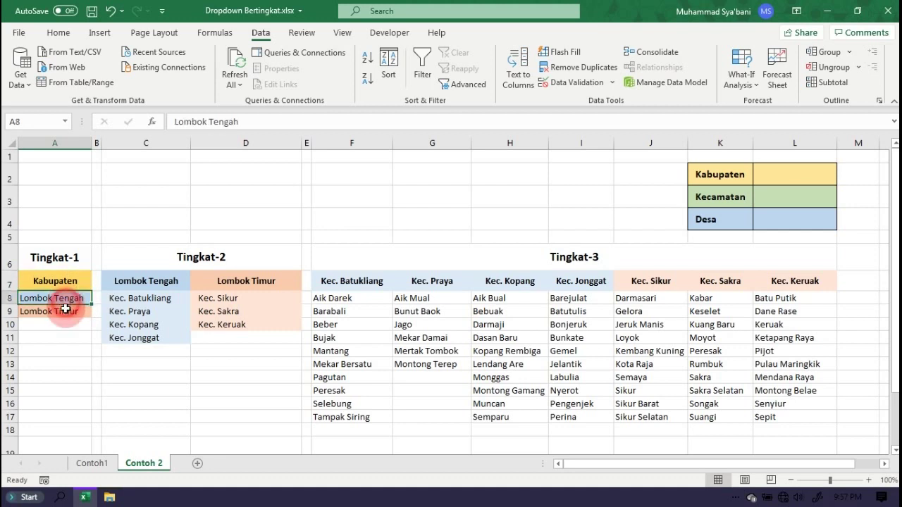
{"action": "left_click", "coordinate": [166, 281]}
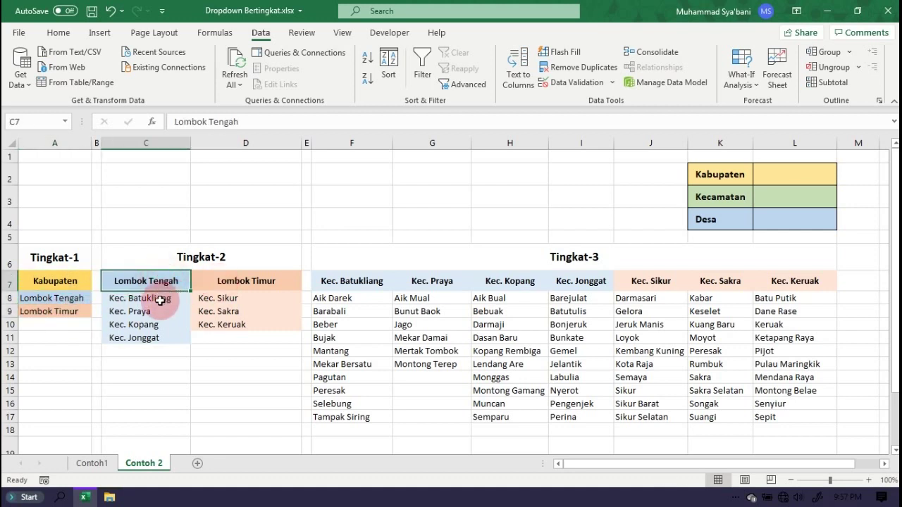
{"action": "left_click_drag", "start_coordinate": [162, 300], "coordinate": [157, 337]}
{"action": "left_click", "coordinate": [243, 281]}
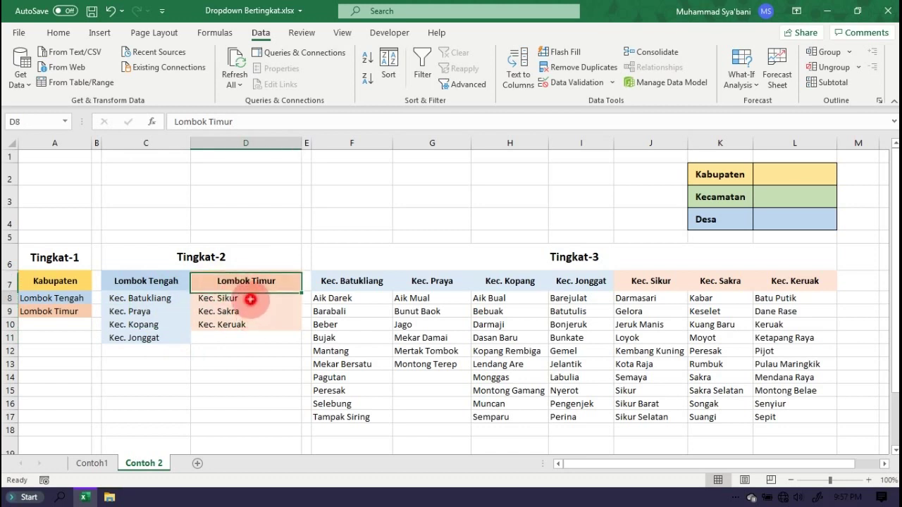
{"action": "left_click_drag", "start_coordinate": [251, 300], "coordinate": [247, 324]}
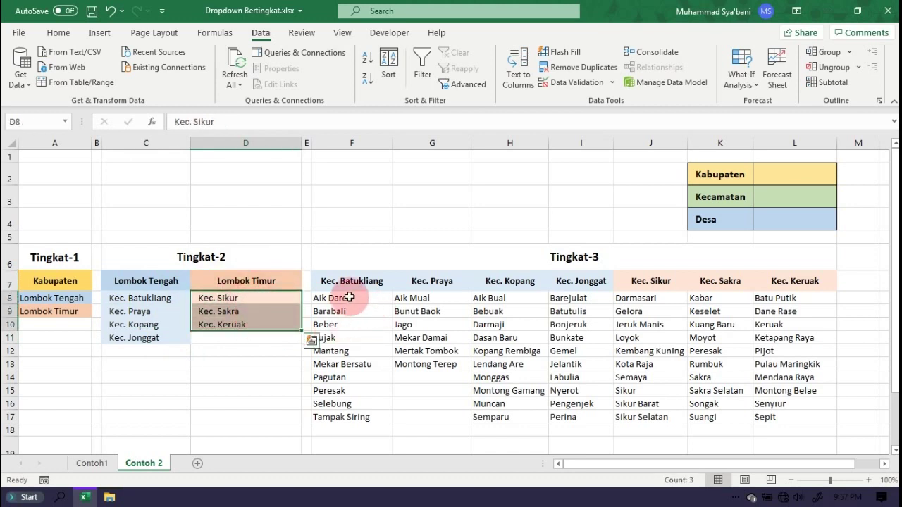
Review the Desa lists for Batukliang, Praya, Kopang, Jonggat, Sikur and Keruak.
{"action": "left_click", "coordinate": [366, 281]}
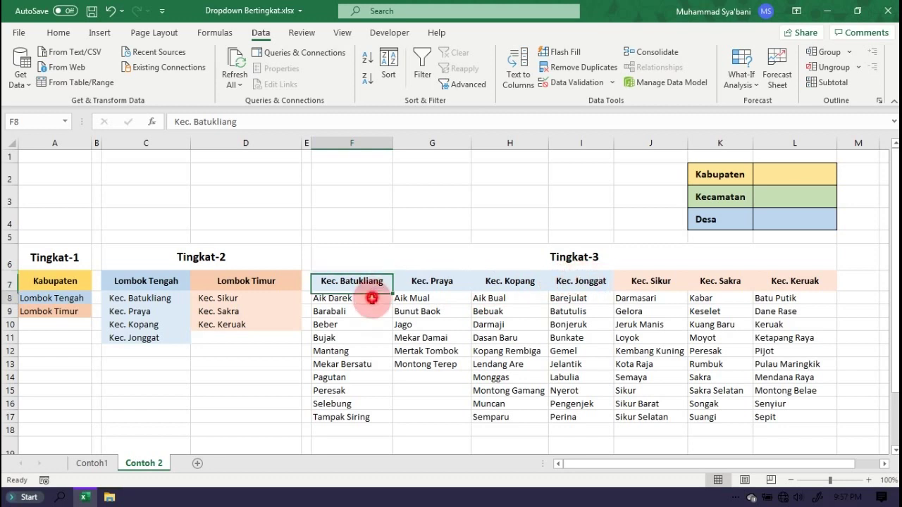
{"action": "left_click_drag", "start_coordinate": [373, 296], "coordinate": [366, 416]}
{"action": "left_click", "coordinate": [435, 303]}
{"action": "left_click_drag", "start_coordinate": [435, 302], "coordinate": [434, 365]}
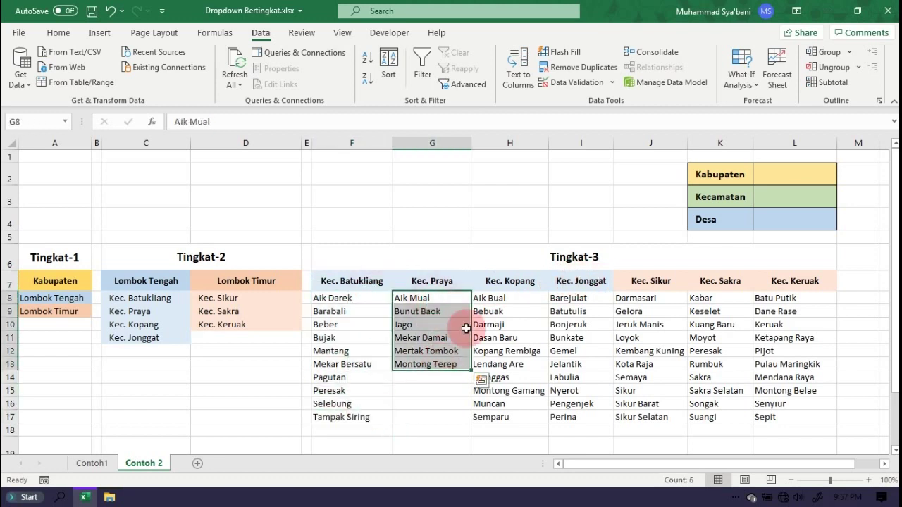
{"action": "left_click_drag", "start_coordinate": [508, 299], "coordinate": [508, 416]}
{"action": "left_click", "coordinate": [585, 301]}
{"action": "left_click_drag", "start_coordinate": [587, 334], "coordinate": [582, 415]}
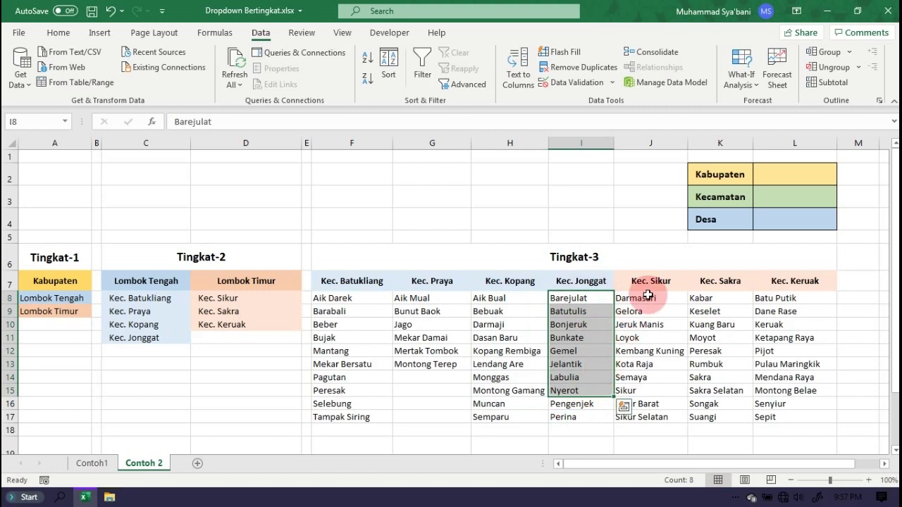
{"action": "left_click_drag", "start_coordinate": [658, 302], "coordinate": [656, 363]}
{"action": "left_click", "coordinate": [768, 298]}
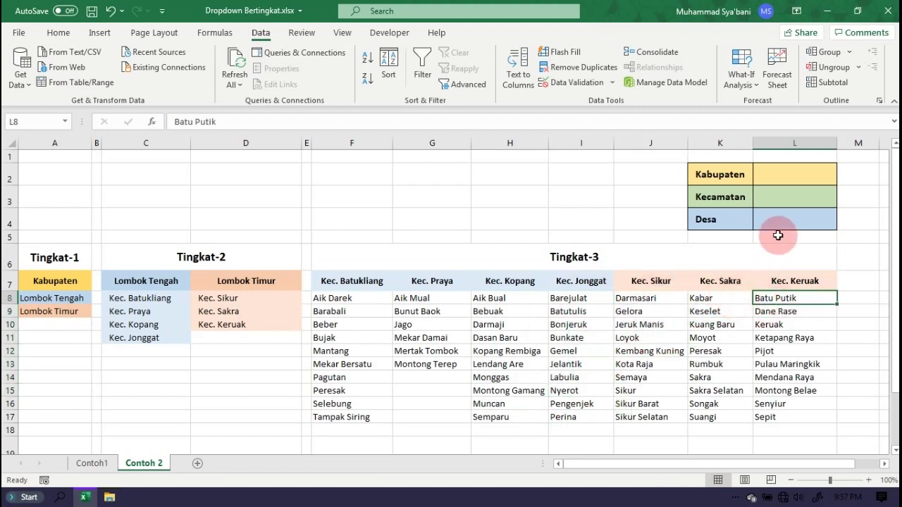
Check the empty Kabupaten input cell L2 and compare the Contoh1 and Contoh 2 sheets.
{"action": "left_click", "coordinate": [797, 180]}
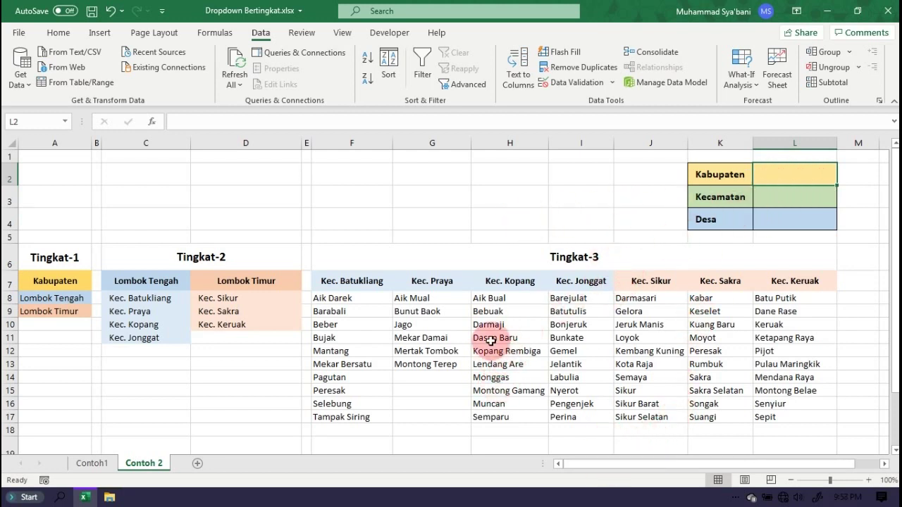
{"action": "left_click", "coordinate": [372, 311]}
{"action": "left_click", "coordinate": [811, 183]}
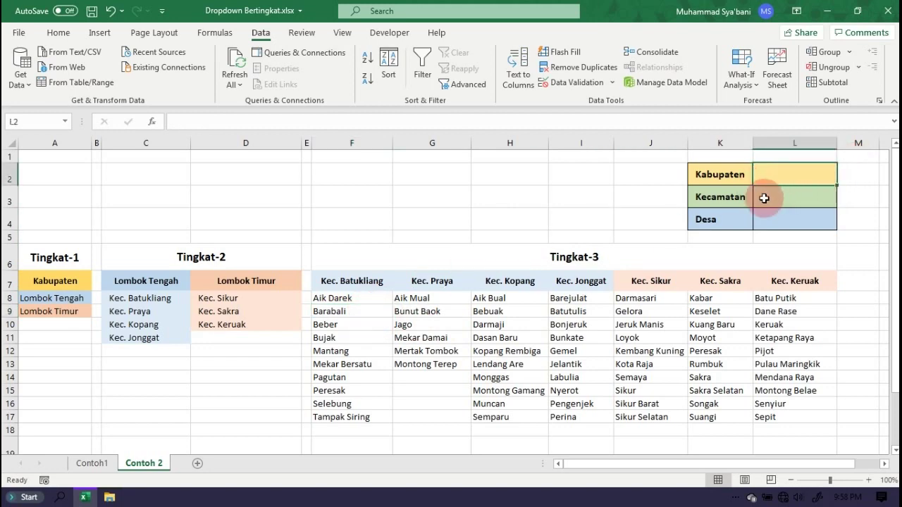
{"action": "left_click", "coordinate": [79, 463]}
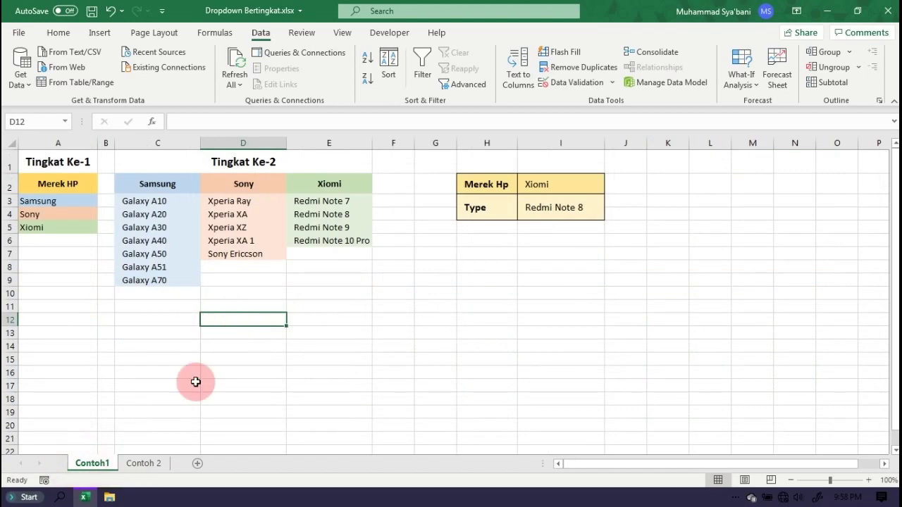
{"action": "left_click", "coordinate": [143, 465]}
{"action": "left_click", "coordinate": [92, 465]}
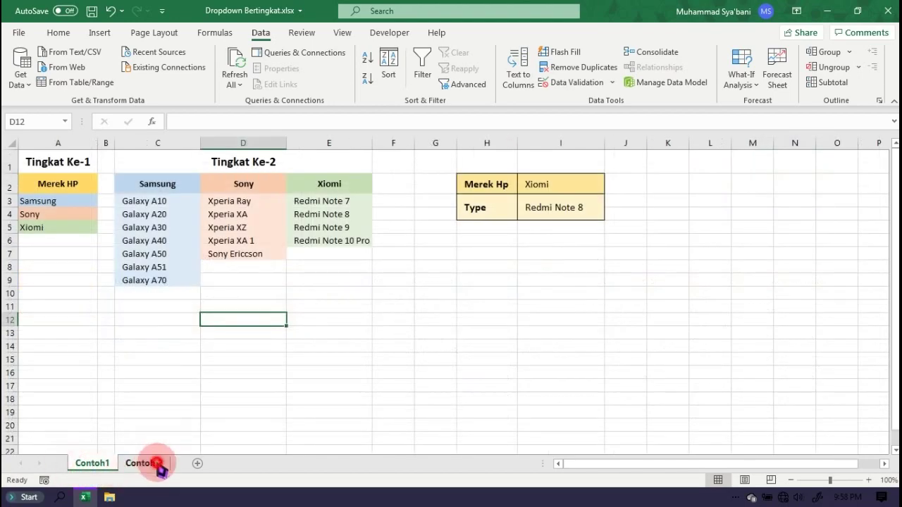
{"action": "left_click", "coordinate": [144, 465]}
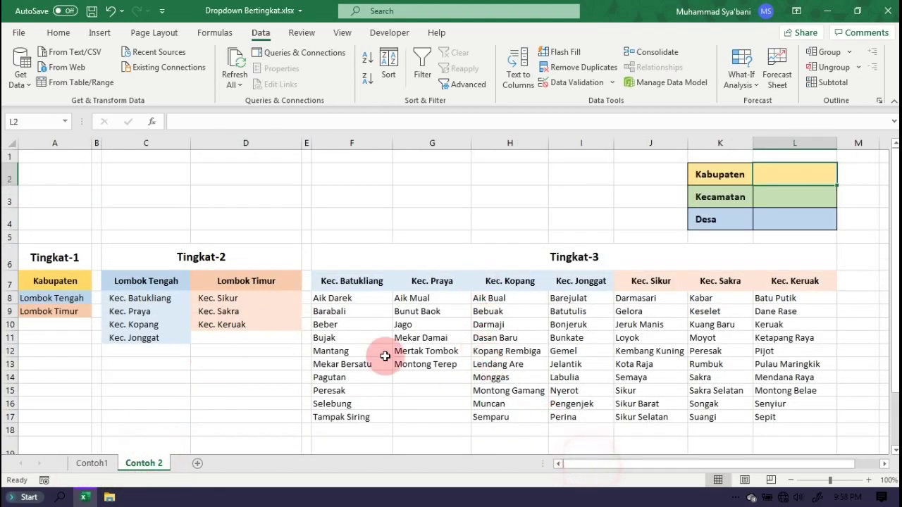
{"action": "left_click", "coordinate": [181, 311]}
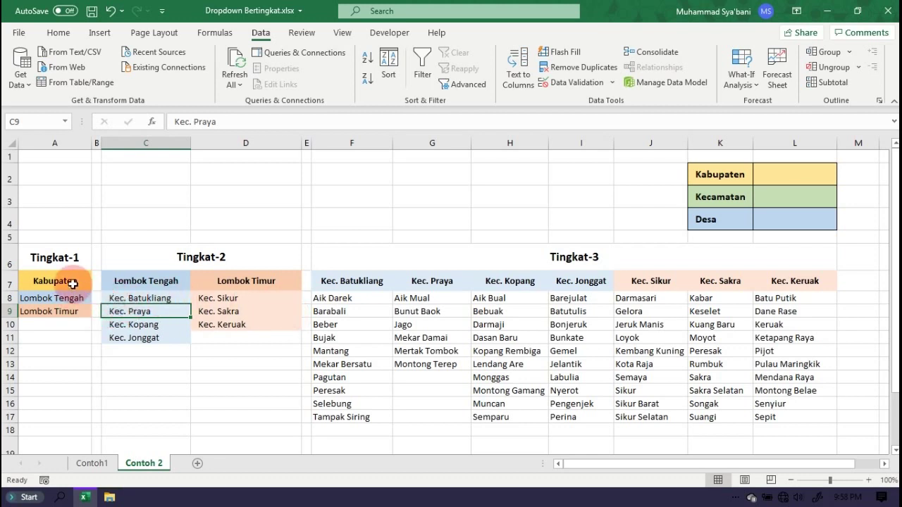
Create the name Kabupaten from A7:A9 using its top-row header.
{"action": "left_click_drag", "start_coordinate": [66, 281], "coordinate": [67, 310]}
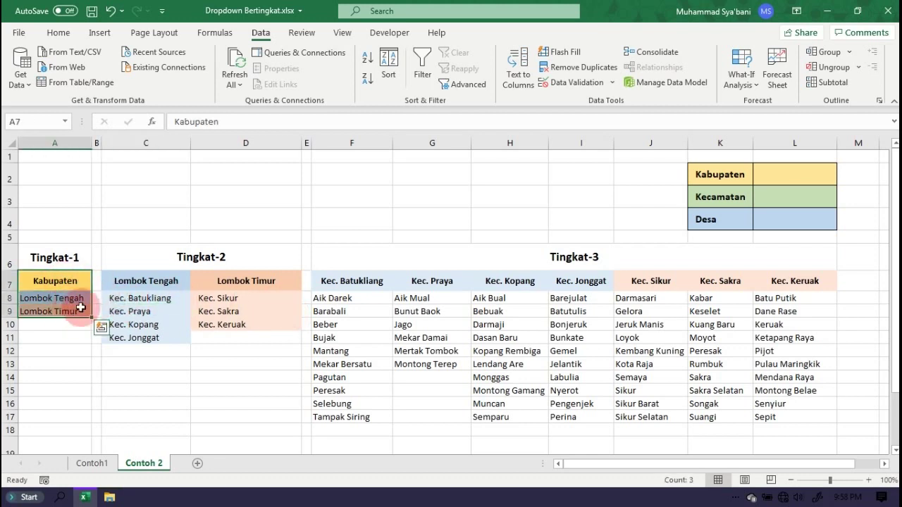
{"action": "left_click_drag", "start_coordinate": [71, 279], "coordinate": [74, 311]}
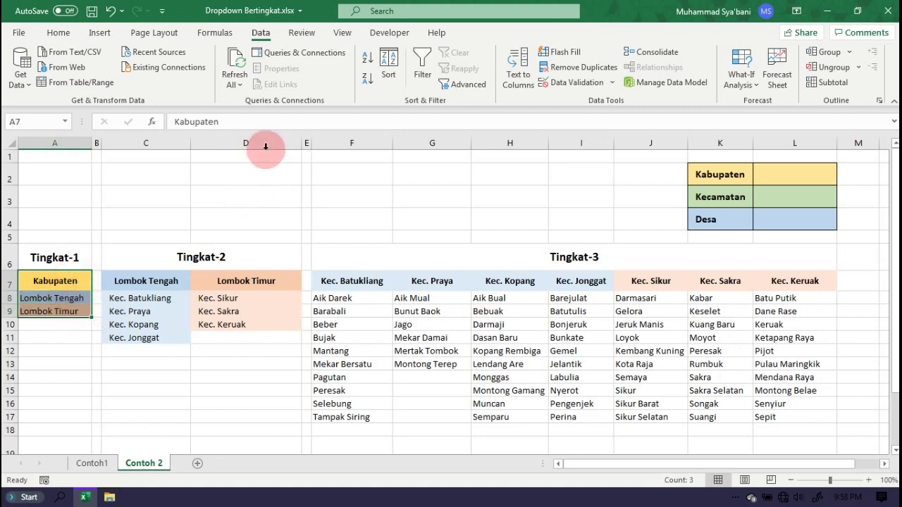
{"action": "left_click", "coordinate": [217, 33]}
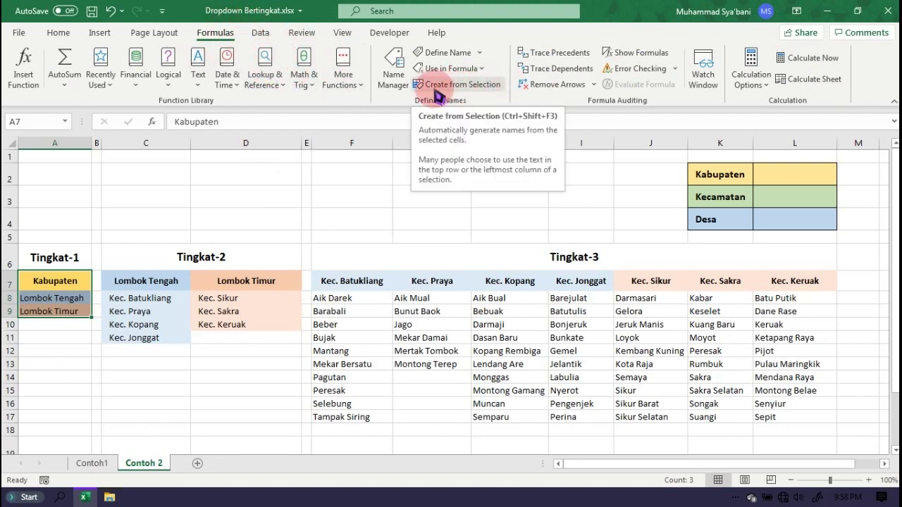
{"action": "left_click", "coordinate": [707, 155]}
{"action": "left_click", "coordinate": [769, 213]}
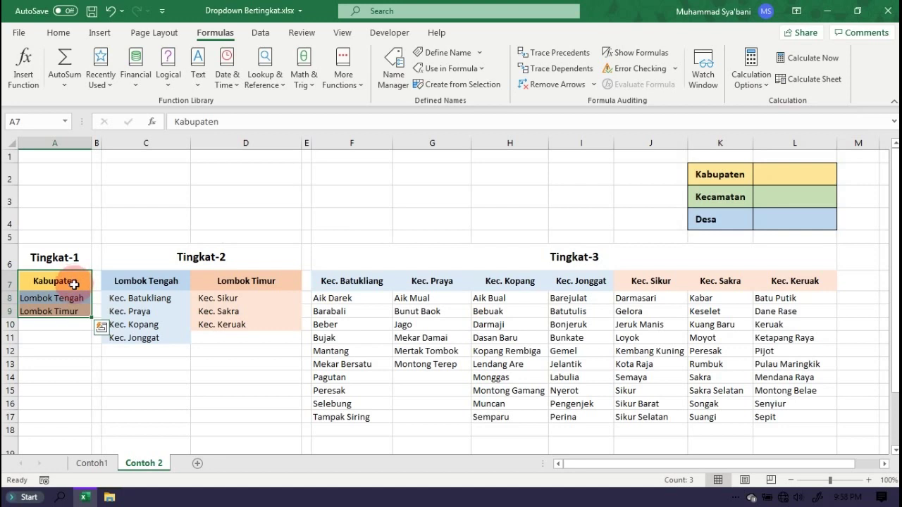
{"action": "left_click", "coordinate": [47, 283]}
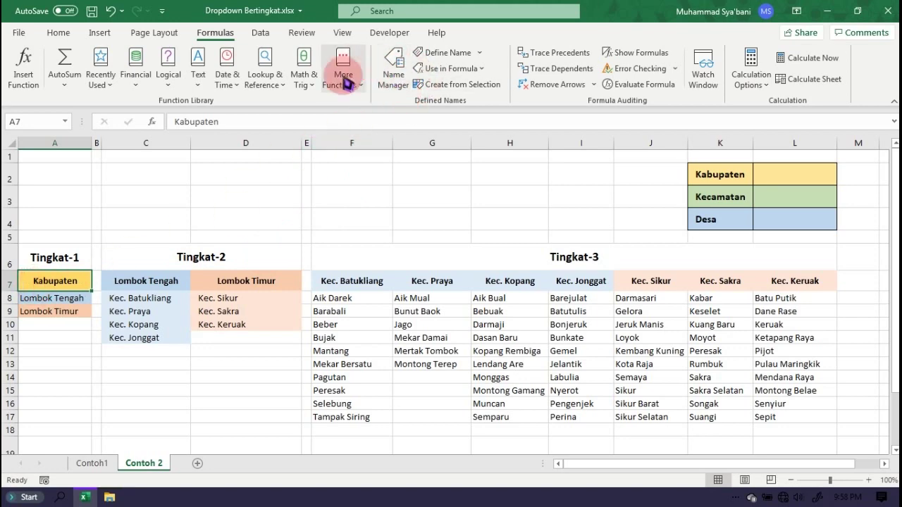
Verify Kabupaten in Name Manager, then name the Lombok Tengah kecamatan list C7:C11 from its header.
{"action": "left_click", "coordinate": [393, 70]}
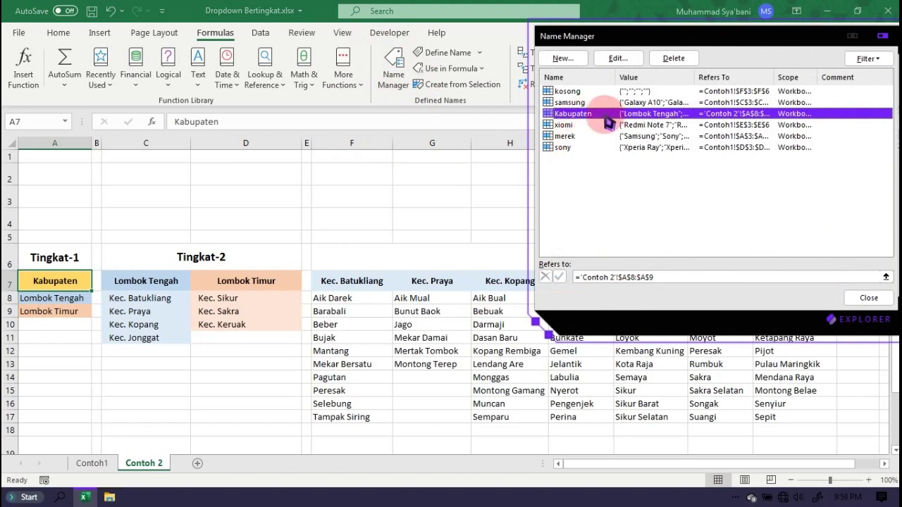
{"action": "left_click", "coordinate": [887, 36]}
{"action": "left_click", "coordinate": [143, 296]}
{"action": "left_click_drag", "start_coordinate": [146, 280], "coordinate": [146, 338]}
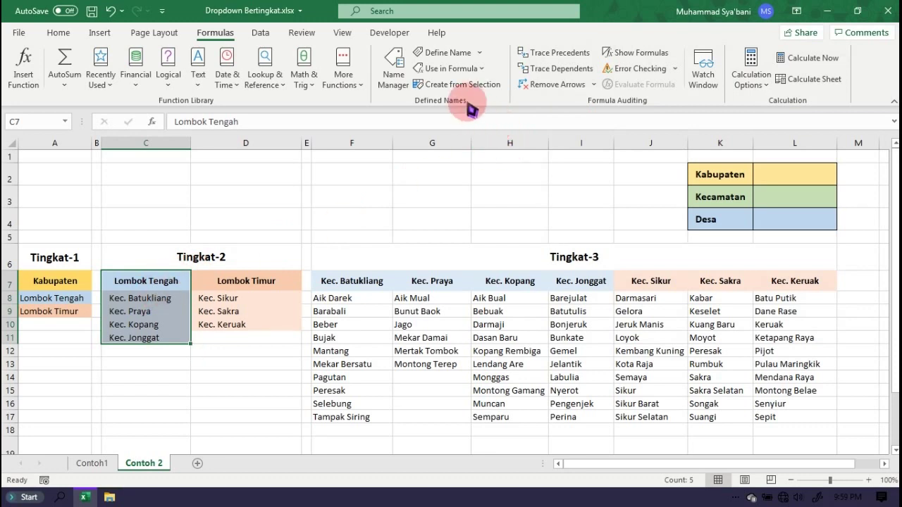
{"action": "left_click", "coordinate": [454, 84]}
{"action": "left_click", "coordinate": [716, 215]}
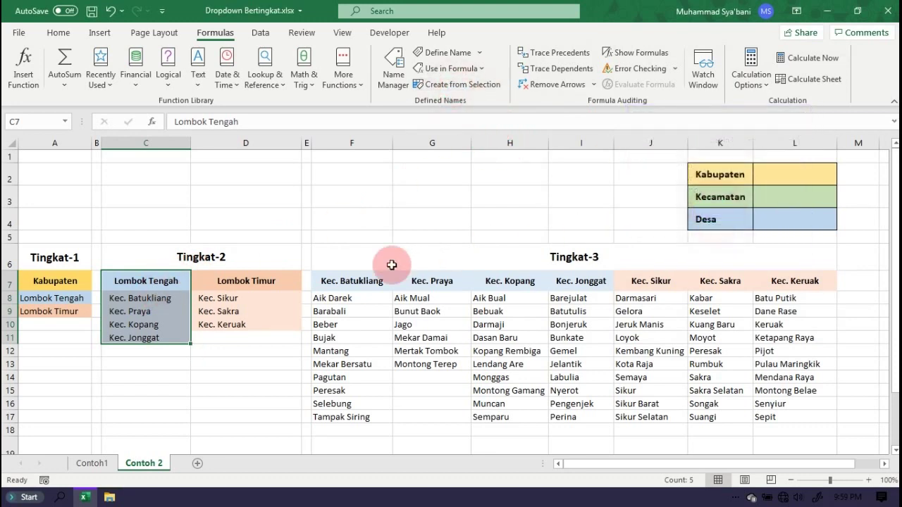
Name the Lombok Timur kecamatan list D7:D10 from its top-row header.
{"action": "left_click_drag", "start_coordinate": [275, 281], "coordinate": [279, 326]}
{"action": "left_click", "coordinate": [435, 84]}
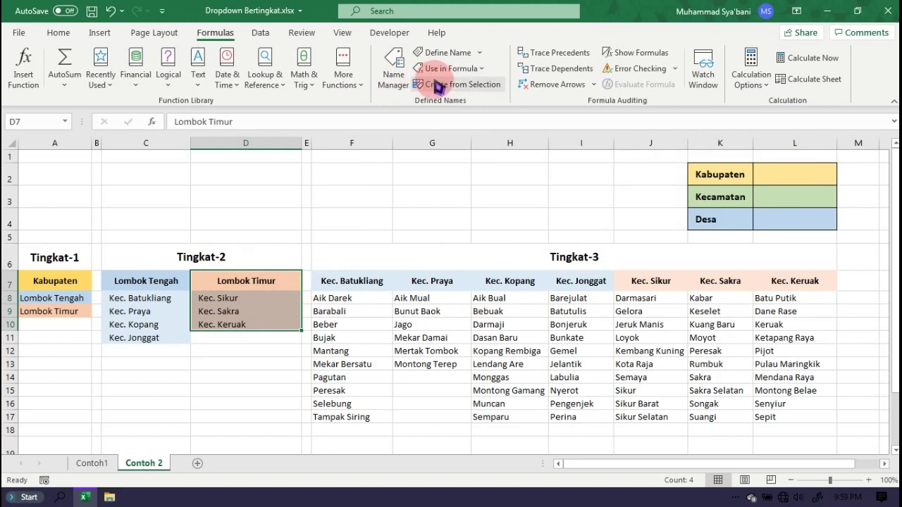
{"action": "left_click", "coordinate": [717, 215]}
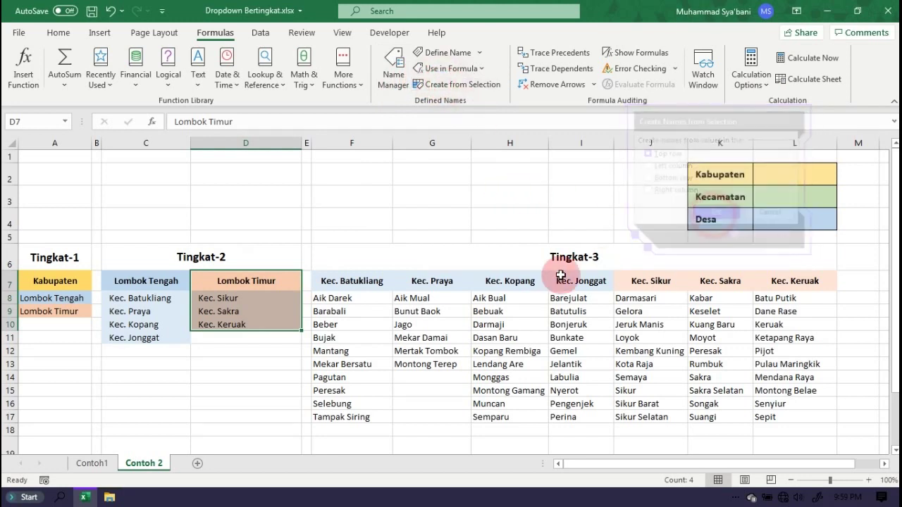
Name the Kec. Batukliang, Praya, Kopang and Jonggat village lists (columns F–I) from their top-row headers.
{"action": "left_click_drag", "start_coordinate": [352, 281], "coordinate": [366, 412]}
{"action": "left_click", "coordinate": [455, 86]}
{"action": "left_click", "coordinate": [717, 214]}
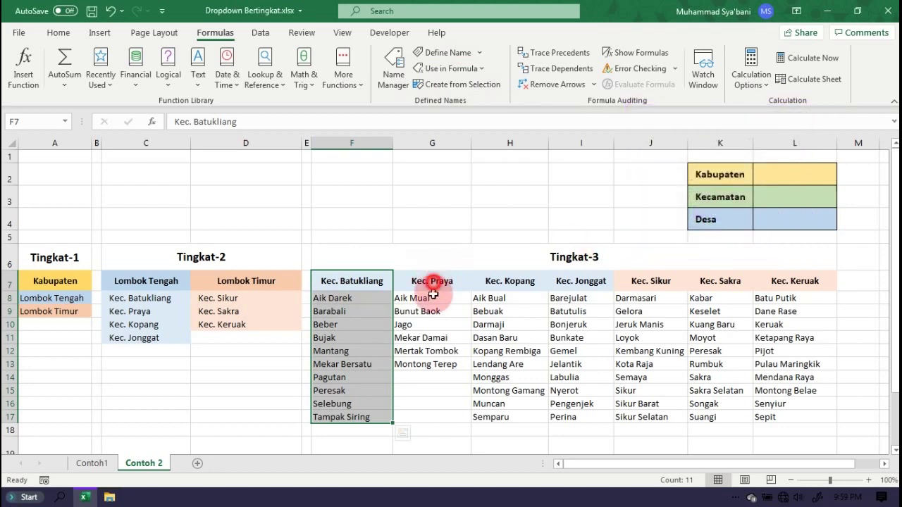
{"action": "left_click_drag", "start_coordinate": [432, 281], "coordinate": [424, 364]}
{"action": "left_click", "coordinate": [455, 86]}
{"action": "left_click", "coordinate": [714, 213]}
{"action": "left_click_drag", "start_coordinate": [510, 281], "coordinate": [513, 416]}
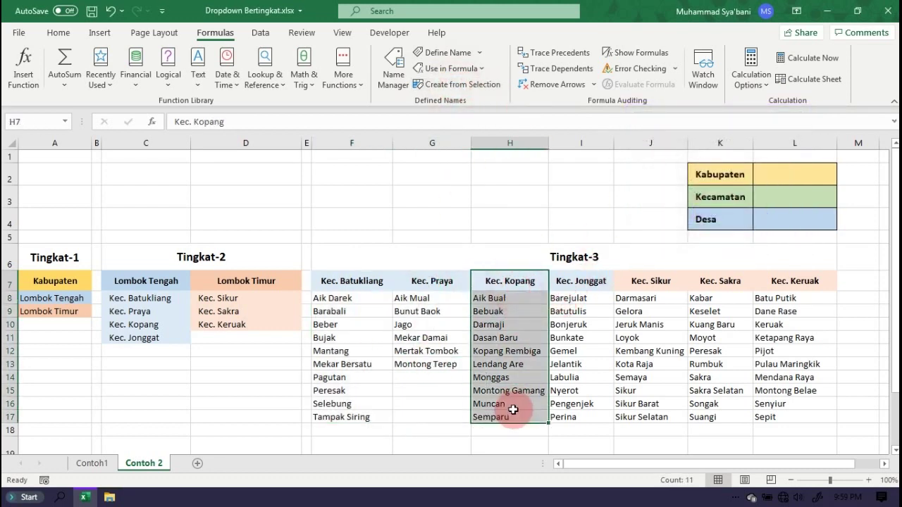
{"action": "left_click", "coordinate": [457, 85]}
{"action": "left_click", "coordinate": [714, 215]}
{"action": "left_click_drag", "start_coordinate": [580, 281], "coordinate": [579, 416]}
{"action": "left_click", "coordinate": [445, 86]}
{"action": "left_click", "coordinate": [710, 214]}
Name the Kec. Sikur, Sakra and Keruak village lists (columns J–L) from their top-row headers.
{"action": "left_click_drag", "start_coordinate": [650, 281], "coordinate": [644, 415]}
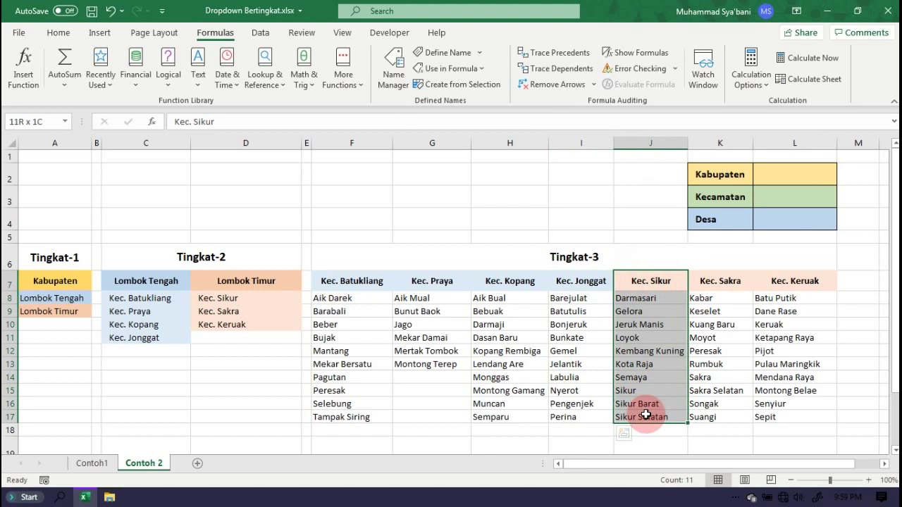
{"action": "left_click", "coordinate": [459, 84]}
{"action": "left_click", "coordinate": [708, 213]}
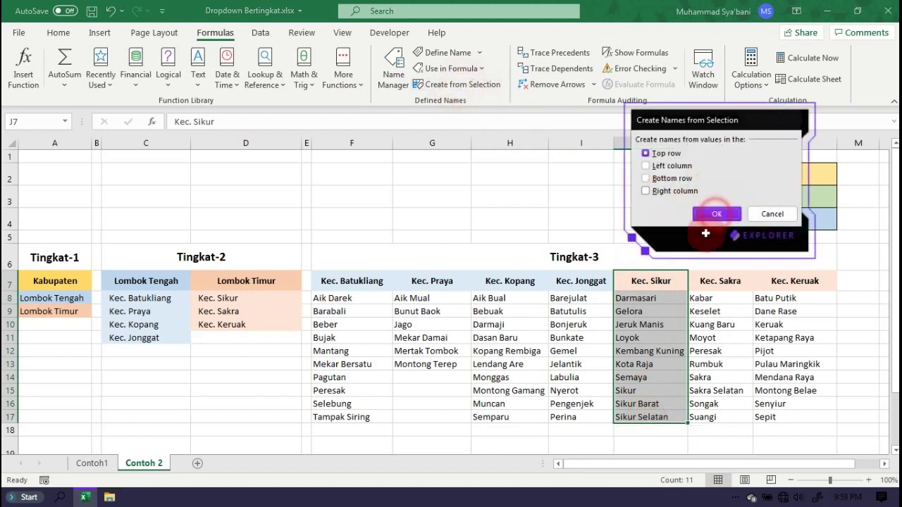
{"action": "left_click_drag", "start_coordinate": [705, 281], "coordinate": [727, 410]}
{"action": "left_click", "coordinate": [454, 85]}
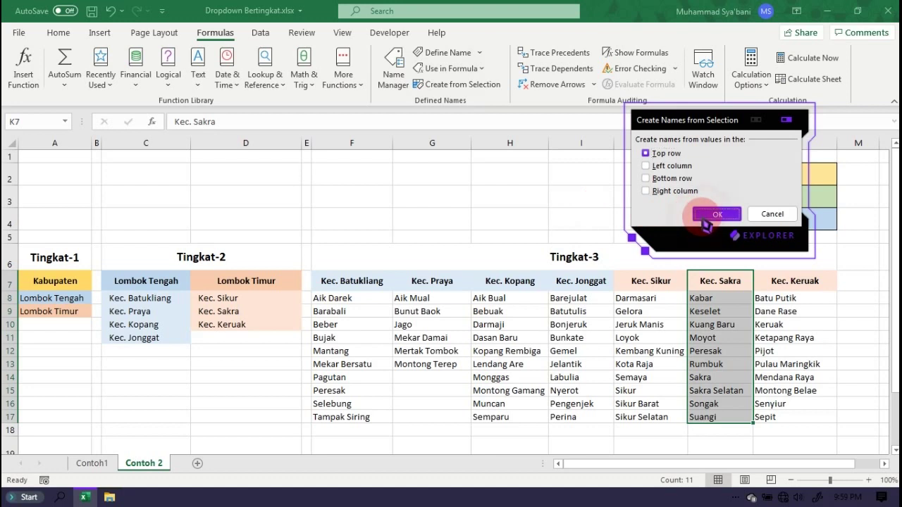
{"action": "left_click", "coordinate": [708, 214]}
{"action": "left_click_drag", "start_coordinate": [793, 281], "coordinate": [775, 417]}
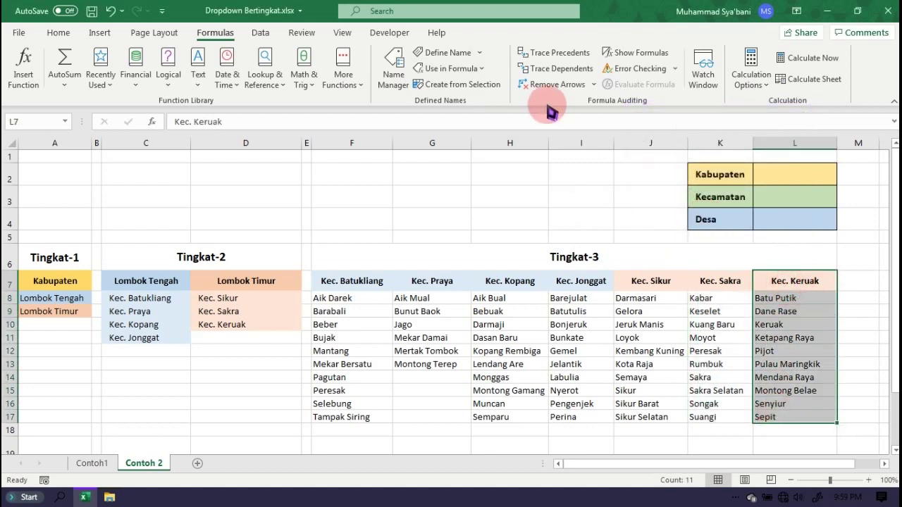
{"action": "left_click", "coordinate": [458, 84]}
{"action": "left_click", "coordinate": [707, 212]}
{"action": "left_click", "coordinate": [662, 311]}
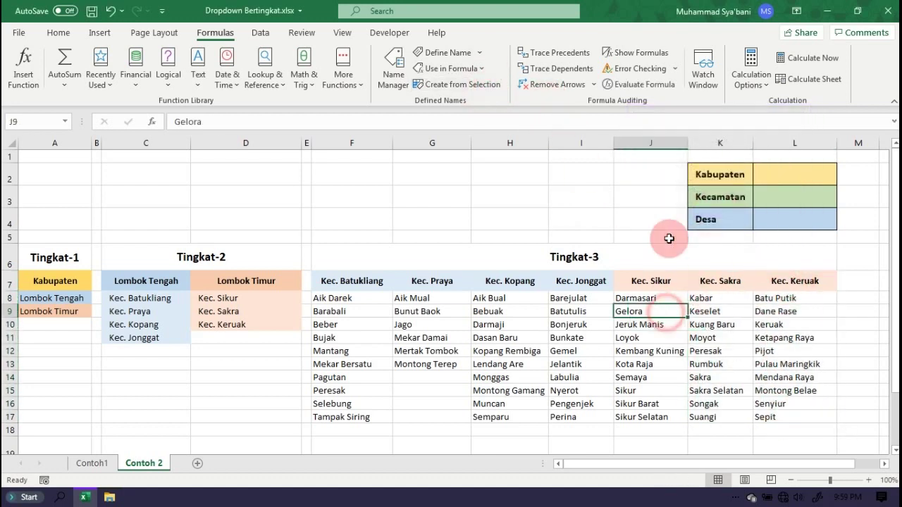
Select across the sheet's lists and headers, then return to the Kabupaten input row.
{"action": "left_click", "coordinate": [54, 283]}
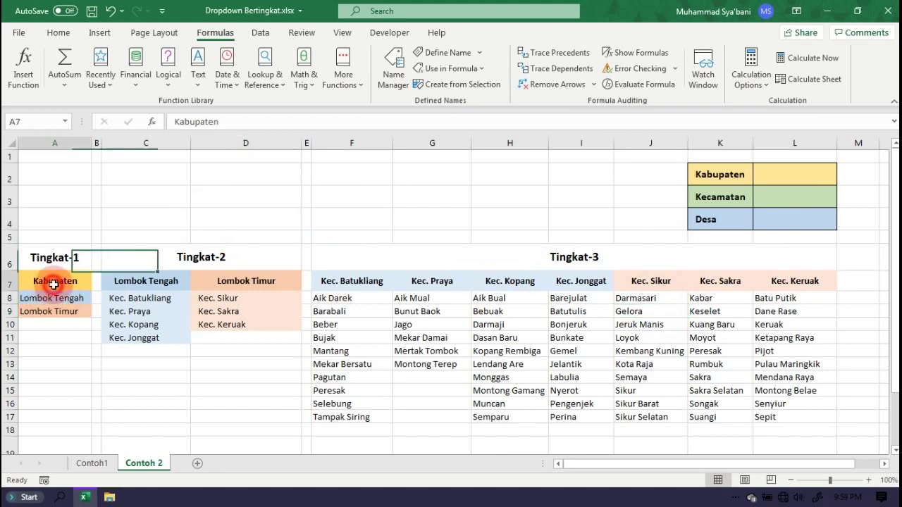
{"action": "left_click_drag", "start_coordinate": [53, 284], "coordinate": [801, 425]}
{"action": "left_click", "coordinate": [713, 379]}
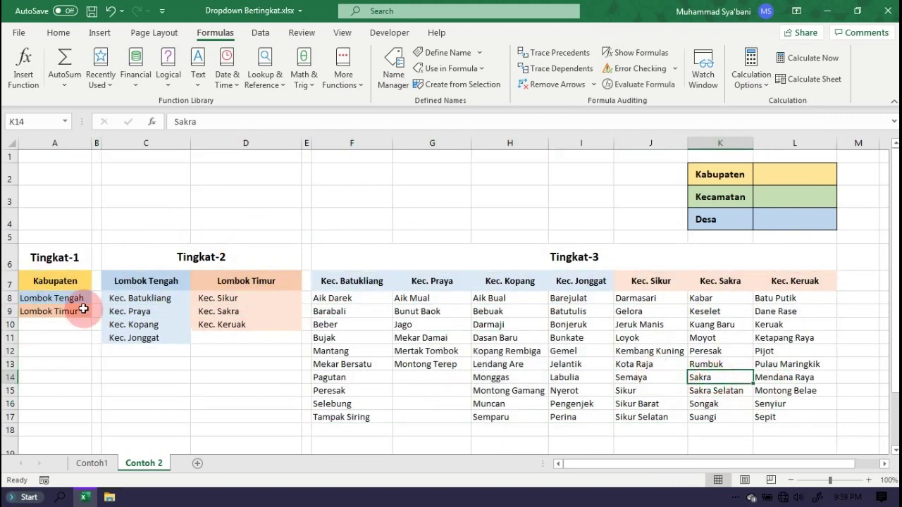
{"action": "left_click_drag", "start_coordinate": [40, 261], "coordinate": [48, 310]}
{"action": "left_click_drag", "start_coordinate": [182, 252], "coordinate": [268, 285]}
{"action": "mouse_move", "coordinate": [434, 260]}
{"action": "left_mouse_down"}
{"action": "mouse_move", "coordinate": [469, 264]}
{"action": "mouse_move", "coordinate": [499, 378]}
{"action": "left_mouse_up"}
{"action": "left_click_drag", "start_coordinate": [430, 324], "coordinate": [496, 324]}
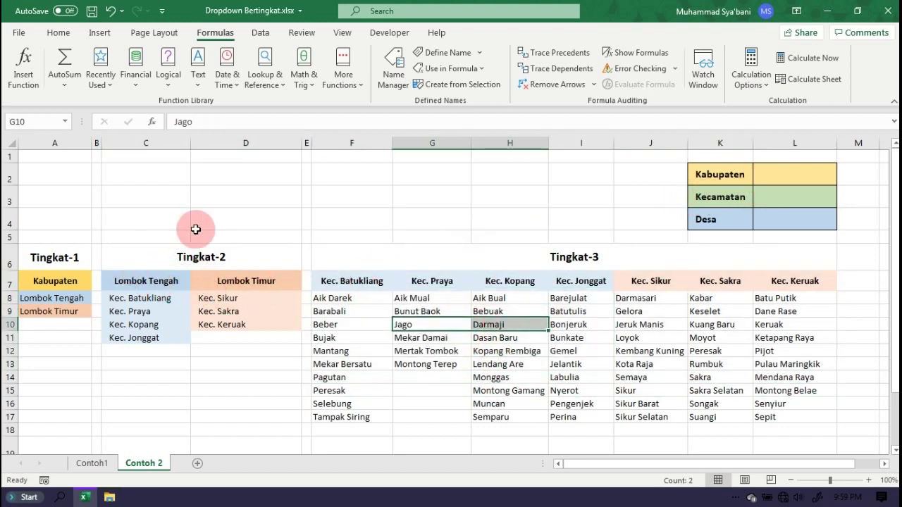
{"action": "left_click", "coordinate": [732, 175]}
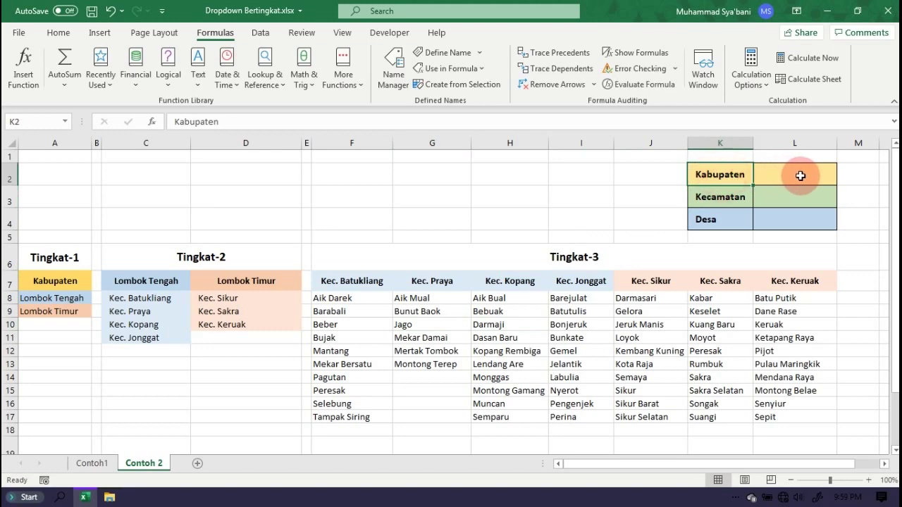
Give cell L2 list data validation with source =Kabupaten.
{"action": "left_click", "coordinate": [800, 175]}
{"action": "left_click", "coordinate": [258, 35]}
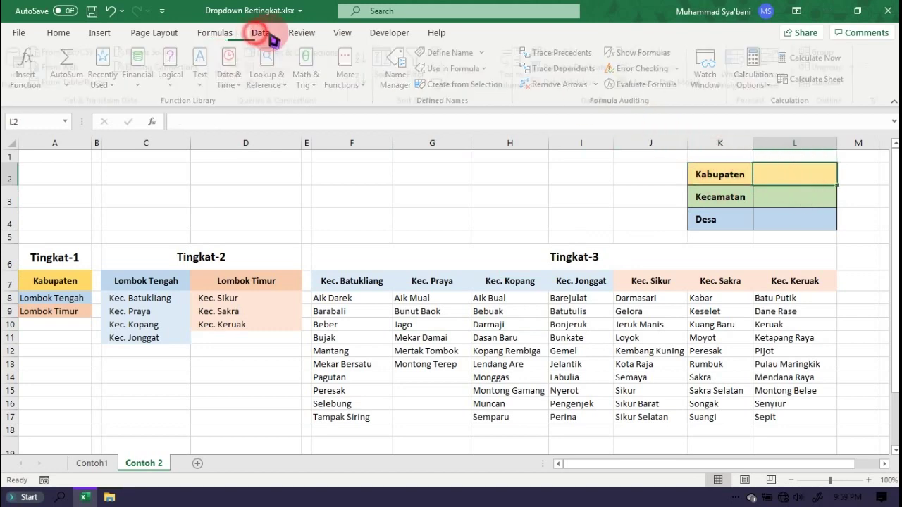
{"action": "left_click", "coordinate": [574, 82]}
{"action": "mouse_move", "coordinate": [672, 75]}
{"action": "left_mouse_down"}
{"action": "mouse_move", "coordinate": [377, 77]}
{"action": "mouse_move", "coordinate": [240, 46]}
{"action": "left_mouse_up"}
{"action": "left_click", "coordinate": [271, 103]}
{"action": "left_click", "coordinate": [211, 143]}
{"action": "left_click", "coordinate": [224, 157]}
{"action": "type", "text": "=Kabupaten"}
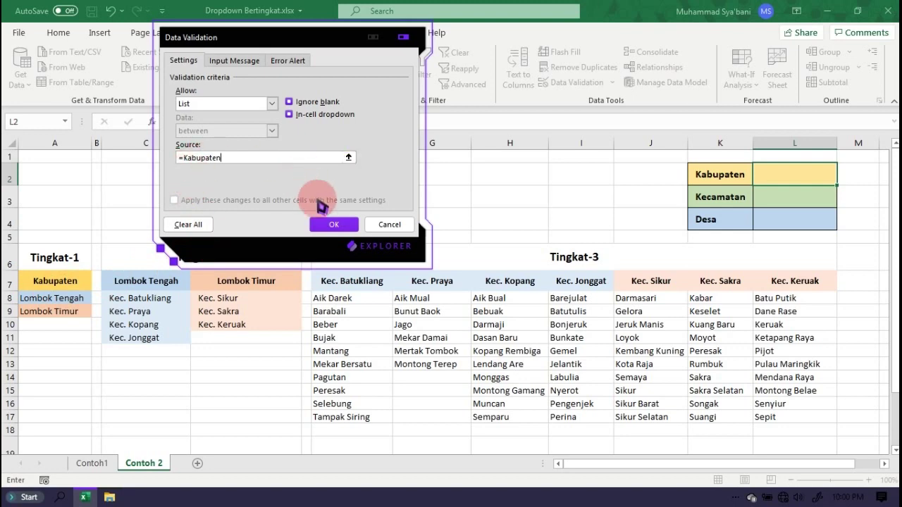
{"action": "left_click", "coordinate": [347, 223]}
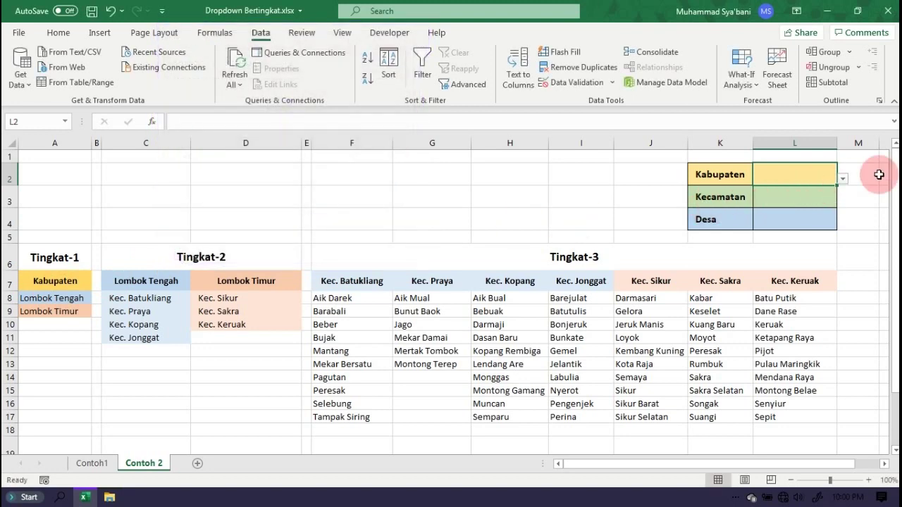
Pick Lombok Tengah from the new L2 dropdown.
{"action": "left_click", "coordinate": [842, 179]}
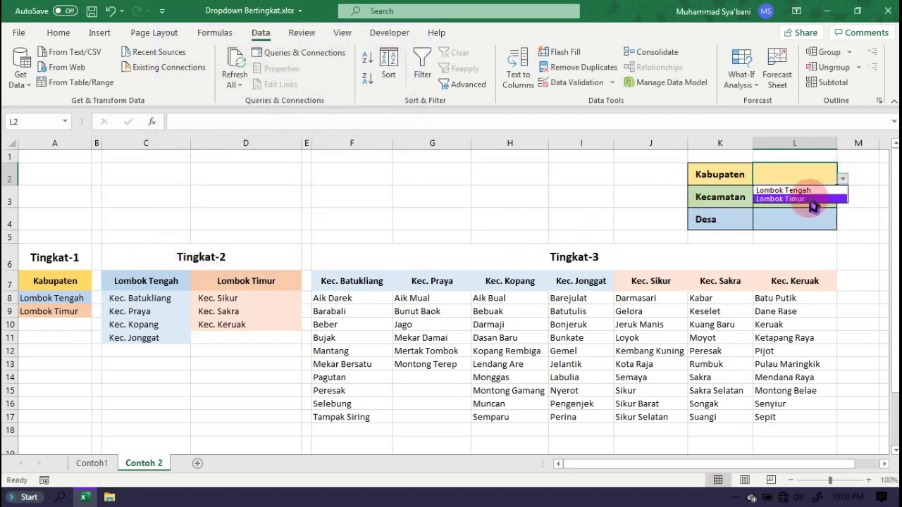
{"action": "left_click", "coordinate": [814, 172]}
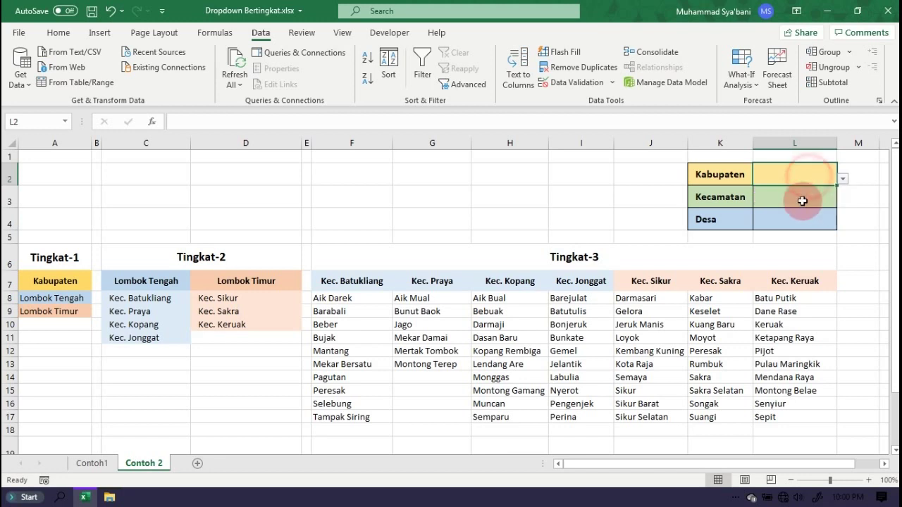
{"action": "left_click", "coordinate": [843, 184]}
{"action": "left_click", "coordinate": [807, 187]}
{"action": "left_click", "coordinate": [823, 201]}
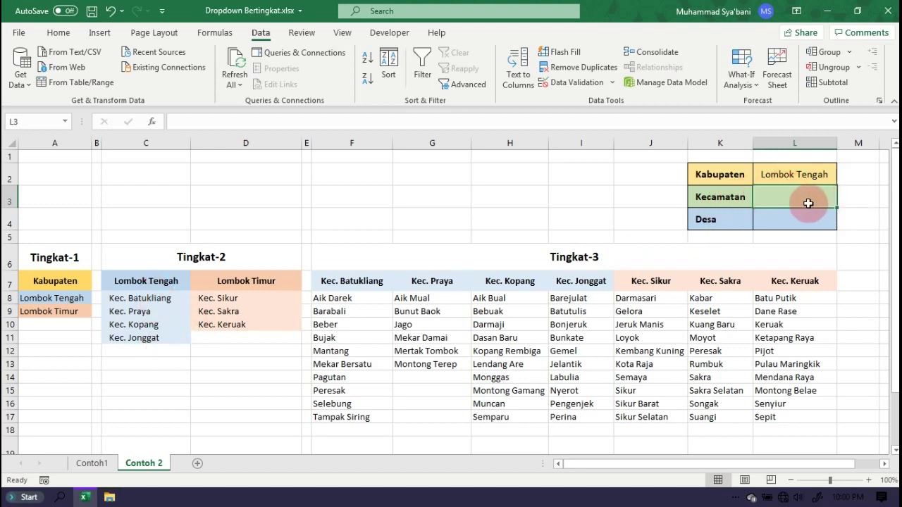
Give L3 list validation sourced from =INDIRECT(SUBSTITUTE($L$2;" ";"_")), correcting the misspelled function name.
{"action": "left_click", "coordinate": [572, 84]}
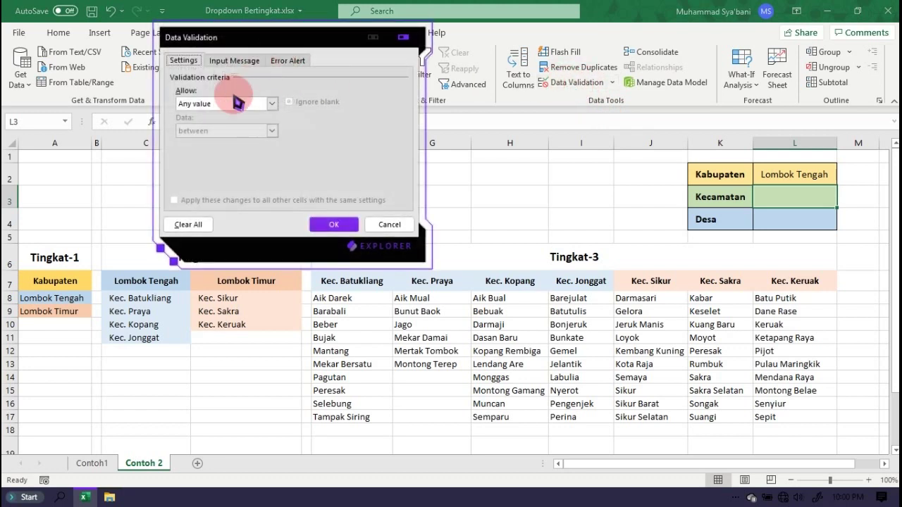
{"action": "left_click", "coordinate": [237, 103]}
{"action": "left_click", "coordinate": [208, 141]}
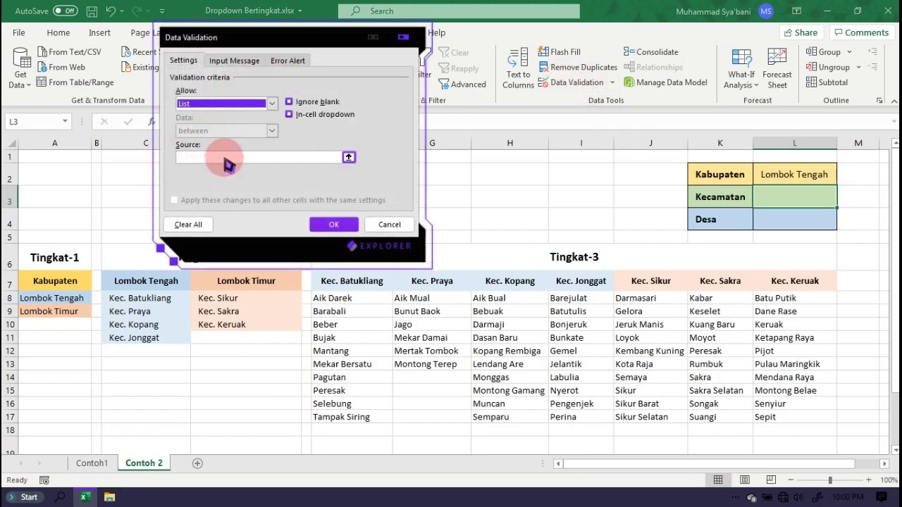
{"action": "left_click_drag", "start_coordinate": [282, 38], "coordinate": [315, 52]}
{"action": "type", "text": "=INDIRECT(SUBSTITUE("}
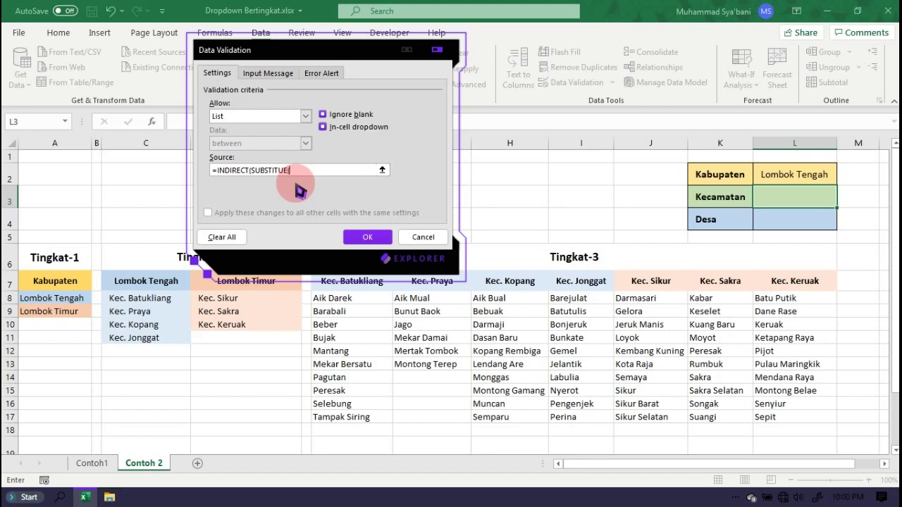
{"action": "left_click", "coordinate": [812, 173]}
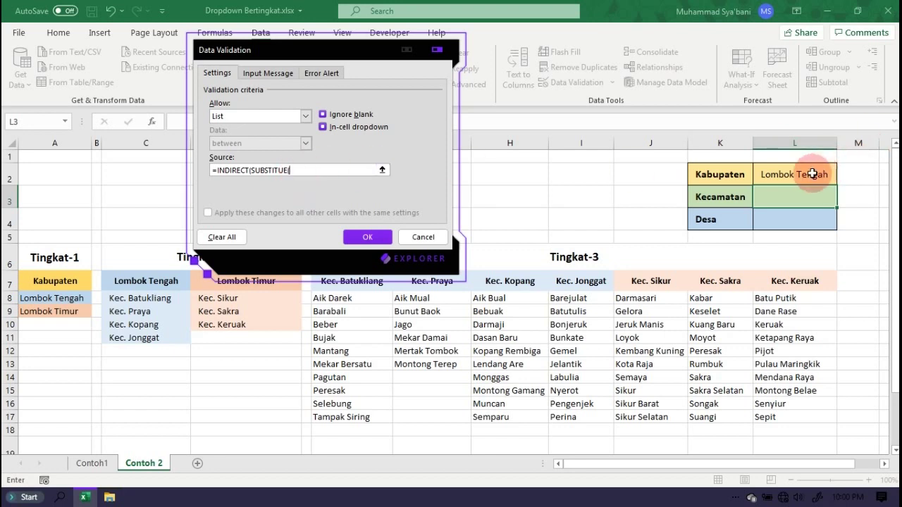
{"action": "left_click", "coordinate": [812, 174]}
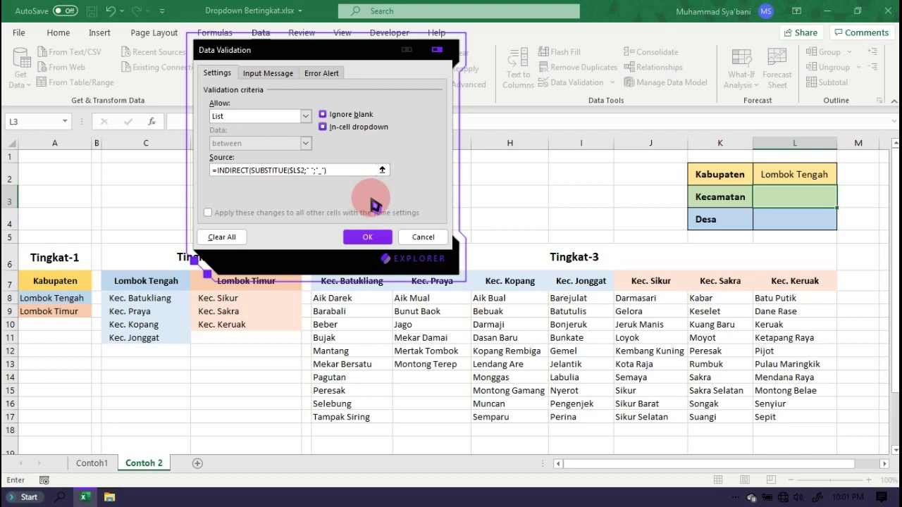
{"action": "left_click", "coordinate": [211, 171]}
{"action": "type", "text": ")"}
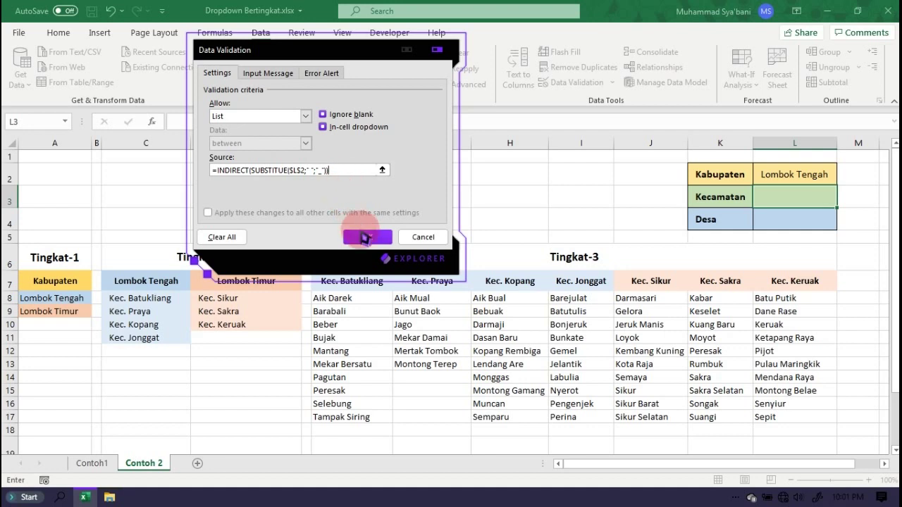
{"action": "left_click", "coordinate": [366, 240]}
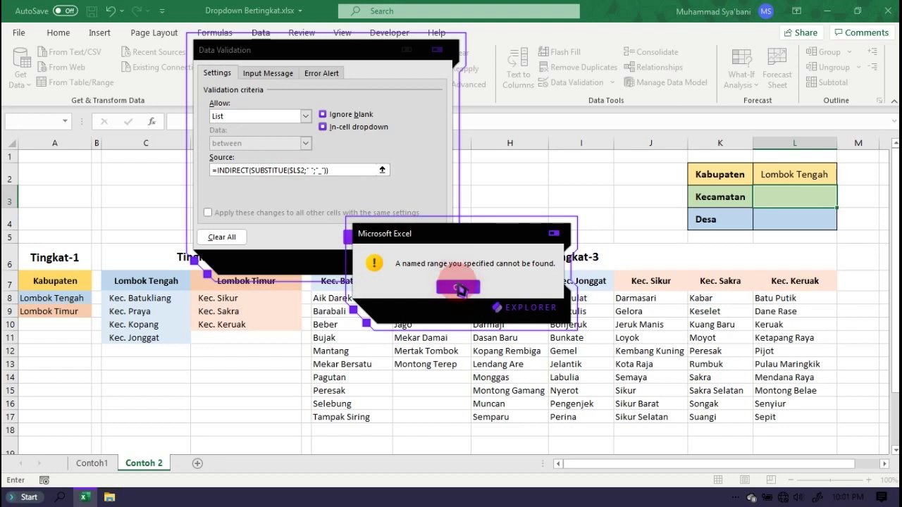
{"action": "left_click", "coordinate": [458, 289]}
{"action": "left_click", "coordinate": [285, 171]}
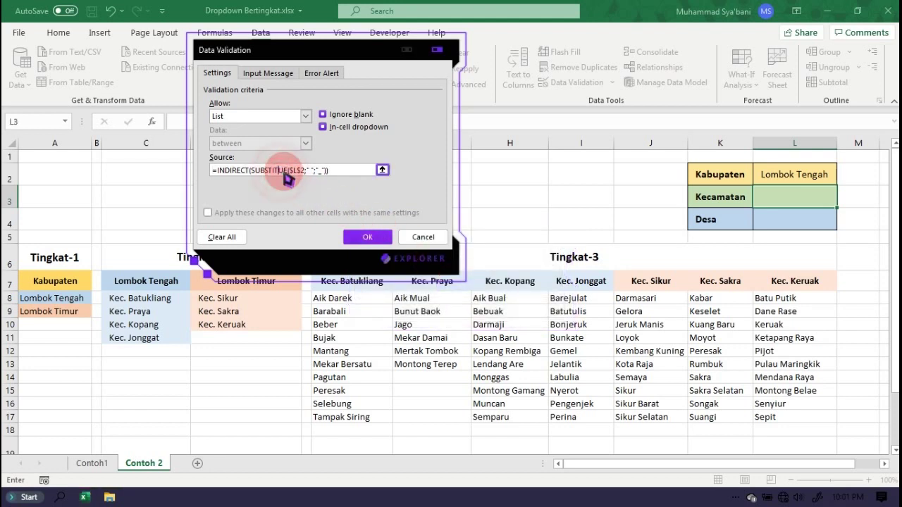
{"action": "type", "text": "T"}
{"action": "left_click", "coordinate": [367, 237]}
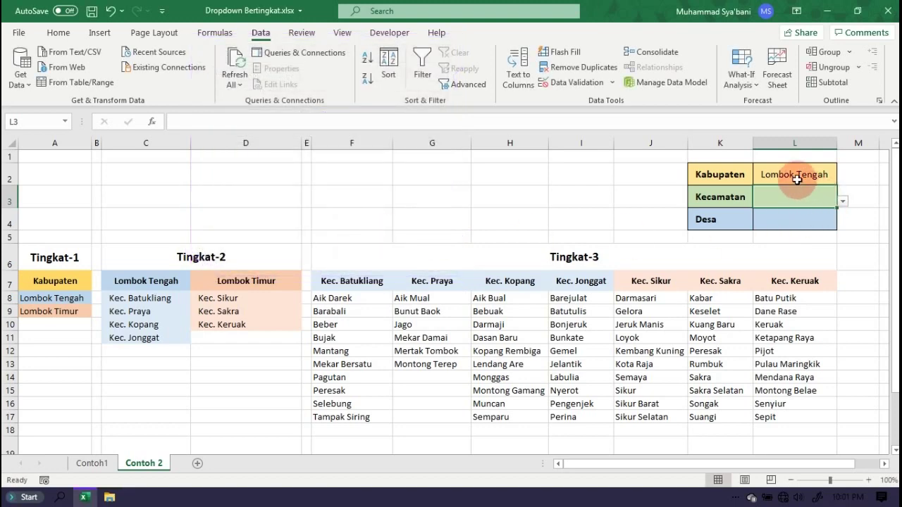
Switch the Kabupaten in L2 to Lombok Timur.
{"action": "left_click", "coordinate": [799, 177]}
{"action": "left_click", "coordinate": [818, 201]}
{"action": "left_click", "coordinate": [842, 201]}
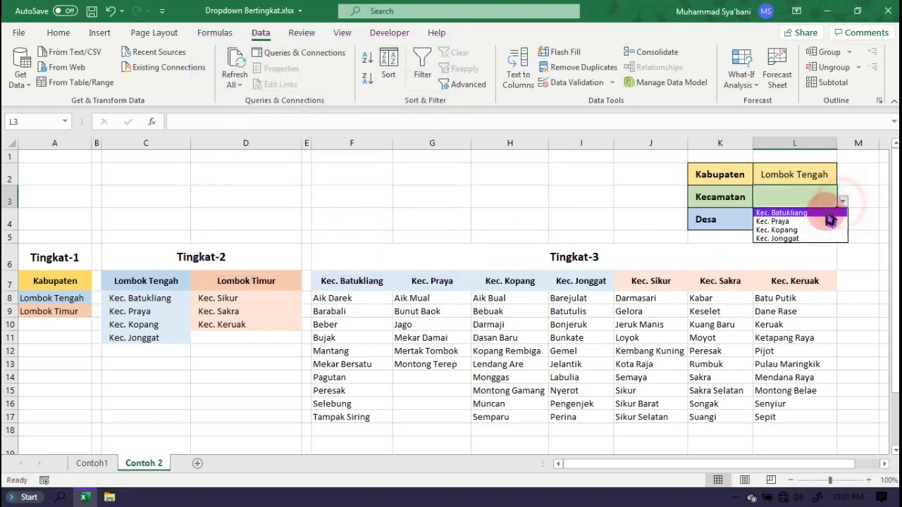
{"action": "left_click", "coordinate": [814, 177]}
{"action": "left_click", "coordinate": [811, 179]}
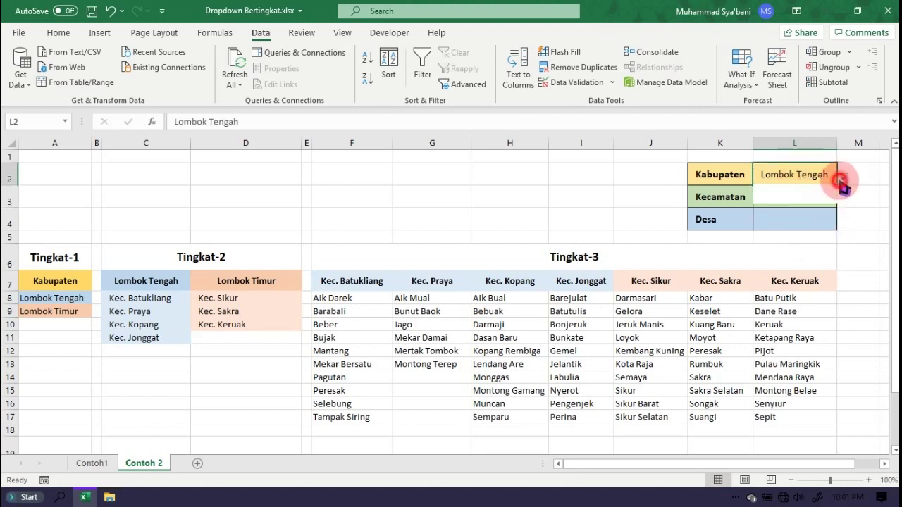
{"action": "left_click", "coordinate": [841, 178]}
{"action": "left_click", "coordinate": [810, 198]}
Choose Kec. Sikur from Lombok Timur's Kecamatan options in L3.
{"action": "left_click", "coordinate": [828, 198]}
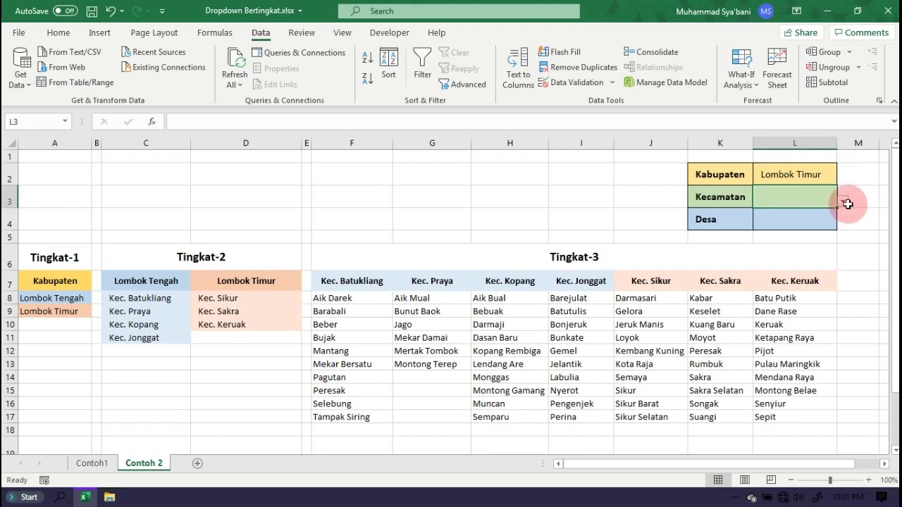
{"action": "left_click", "coordinate": [842, 202]}
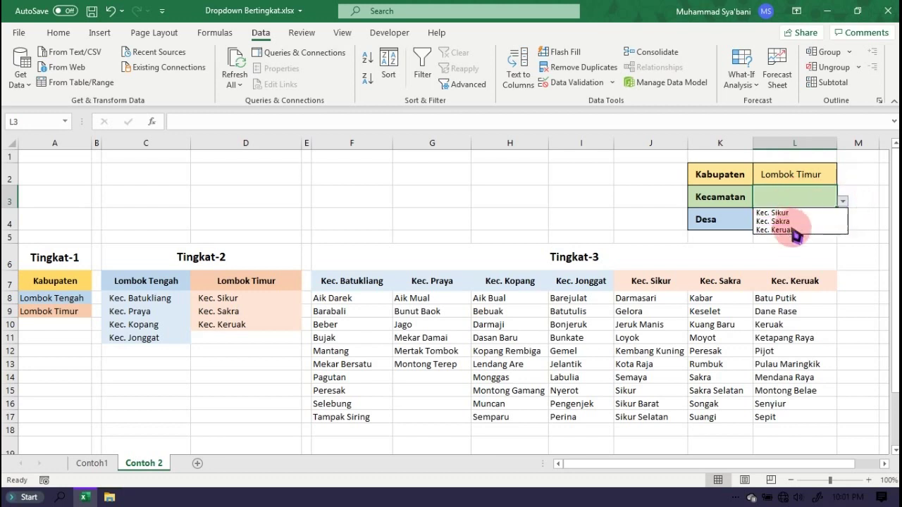
{"action": "left_click", "coordinate": [810, 196]}
{"action": "left_click", "coordinate": [842, 203]}
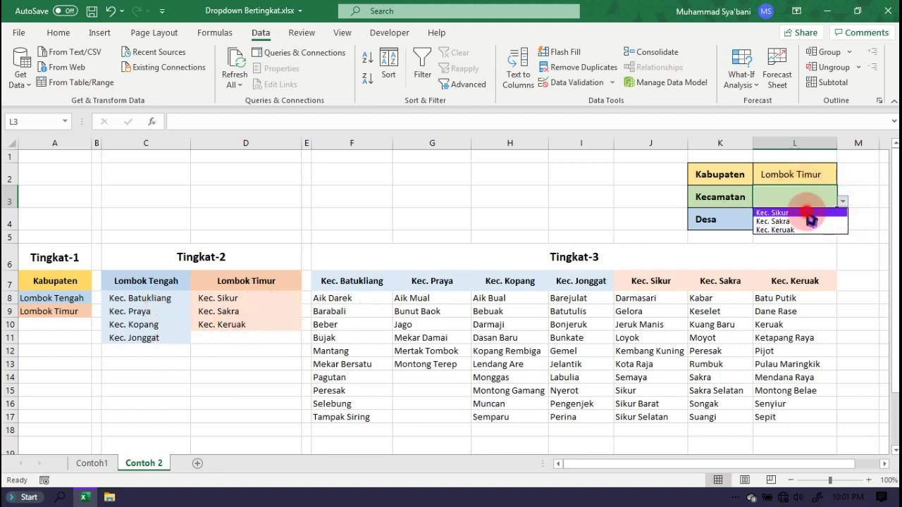
{"action": "left_click", "coordinate": [807, 212]}
{"action": "left_click", "coordinate": [782, 224]}
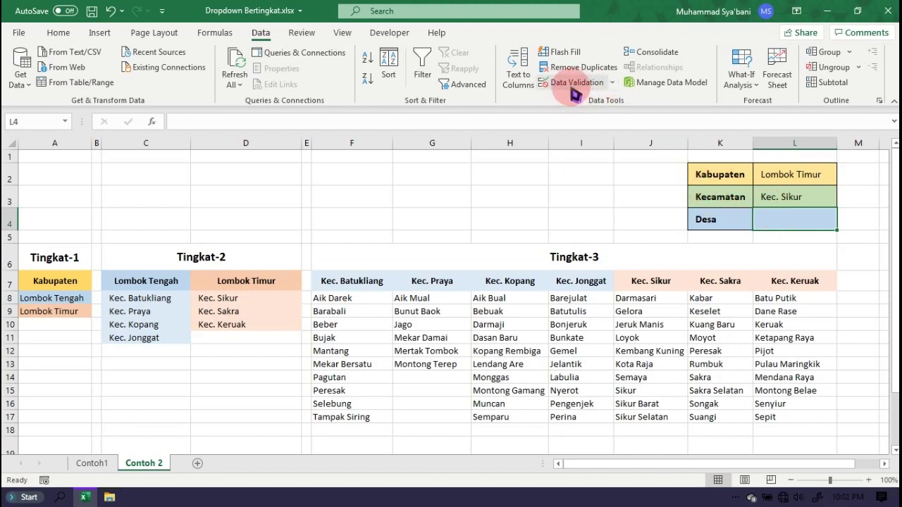
Give L4 list validation sourced from =INDIRECT(SUBSTITUTE($L$3;" ";"_")) and check it lists Kec. Sikur's villages.
{"action": "left_click", "coordinate": [574, 91]}
{"action": "left_click", "coordinate": [248, 117]}
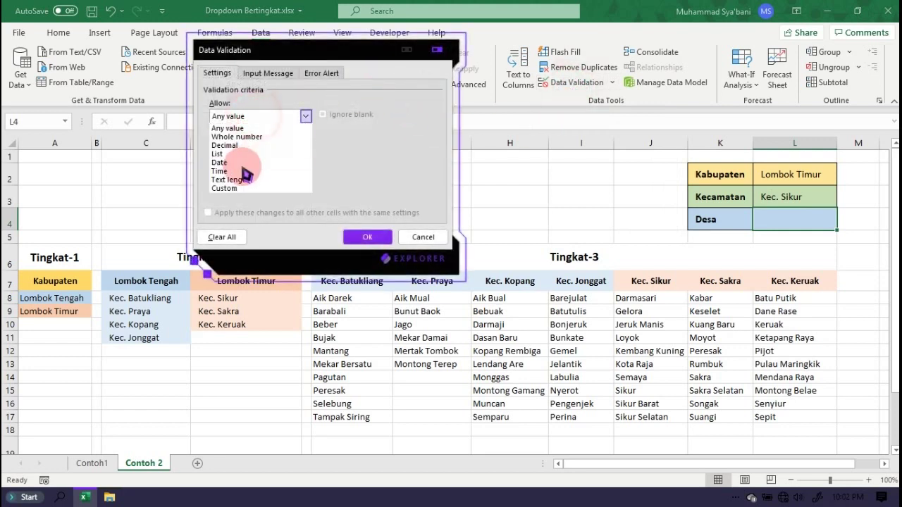
{"action": "left_click", "coordinate": [233, 155]}
{"action": "left_click", "coordinate": [403, 181]}
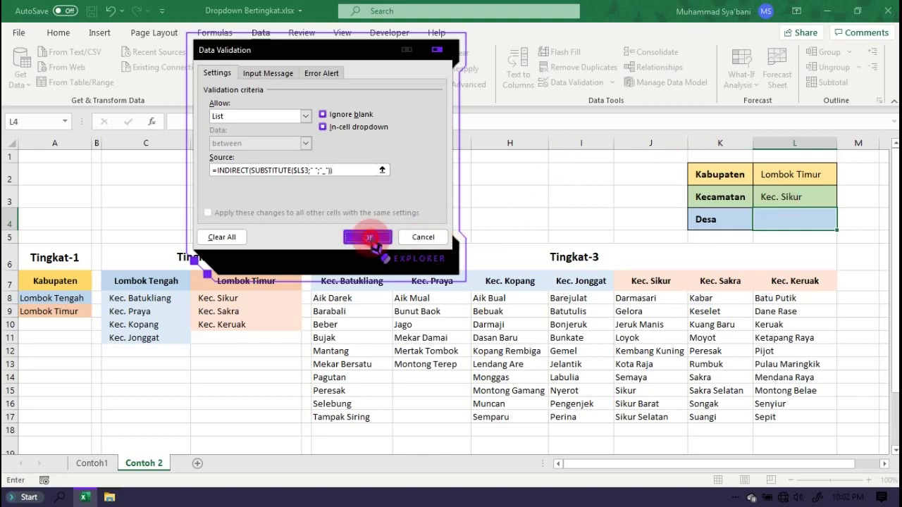
{"action": "left_click", "coordinate": [367, 237]}
{"action": "left_click", "coordinate": [843, 223]}
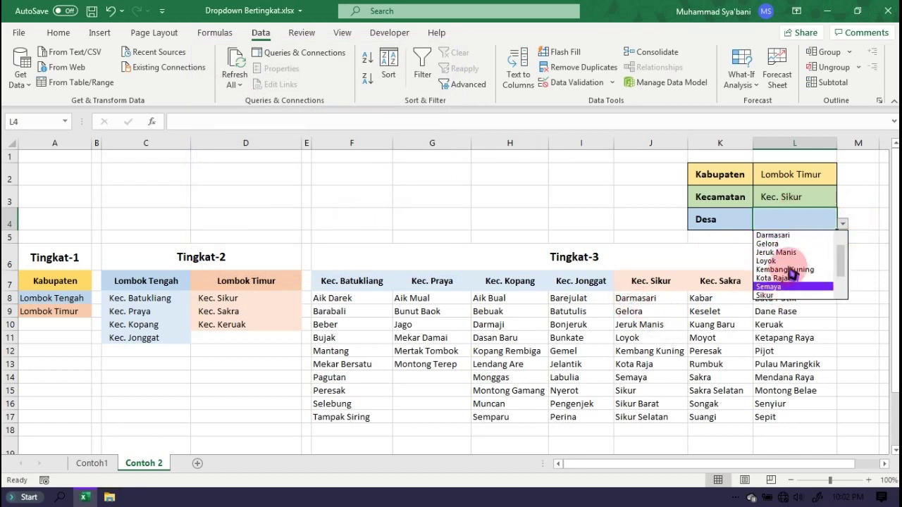
Set Kabupaten to Lombok Tengah and Kecamatan to Kec. Batukliang.
{"action": "left_click", "coordinate": [806, 195]}
{"action": "left_click", "coordinate": [819, 192]}
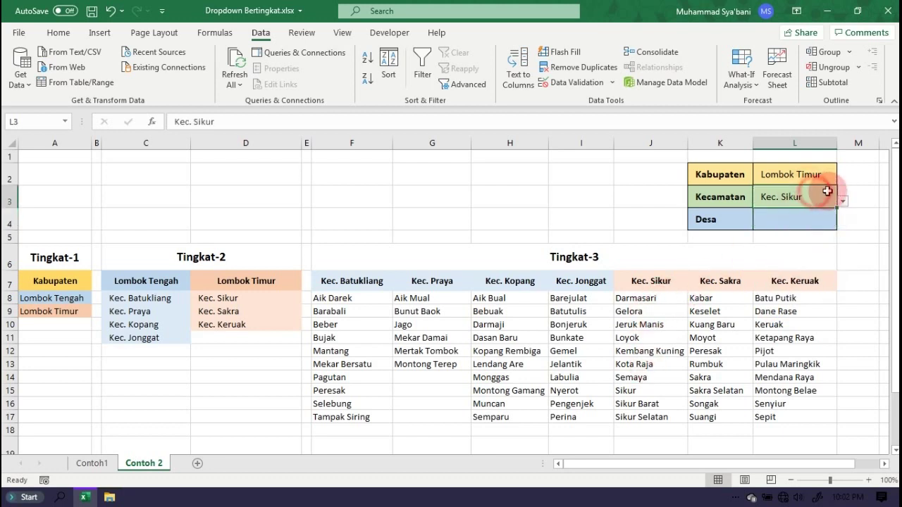
{"action": "left_click", "coordinate": [840, 180]}
{"action": "left_click", "coordinate": [841, 181]}
{"action": "left_click", "coordinate": [824, 187]}
{"action": "left_click", "coordinate": [831, 201]}
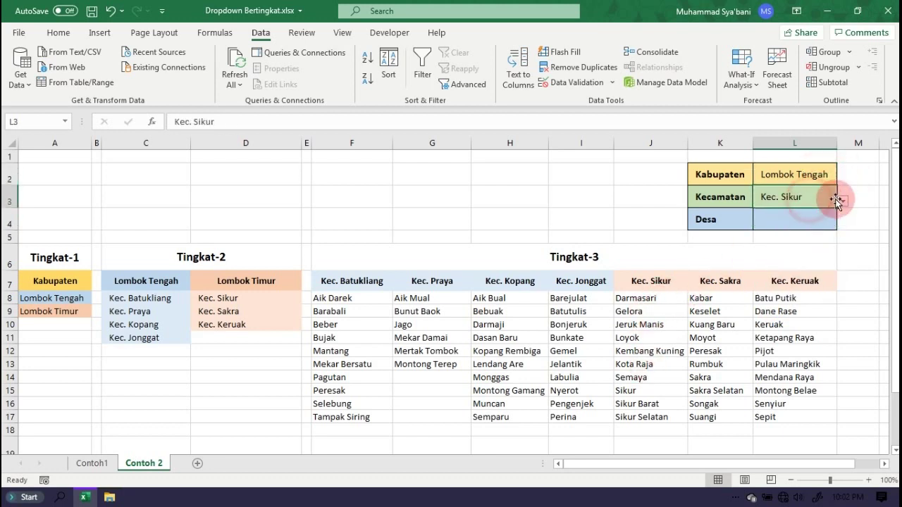
{"action": "left_click", "coordinate": [842, 202]}
{"action": "left_click", "coordinate": [821, 211]}
Choose Aik Darek from the Desa dropdown in L4.
{"action": "left_click", "coordinate": [804, 221]}
{"action": "left_click", "coordinate": [842, 223]}
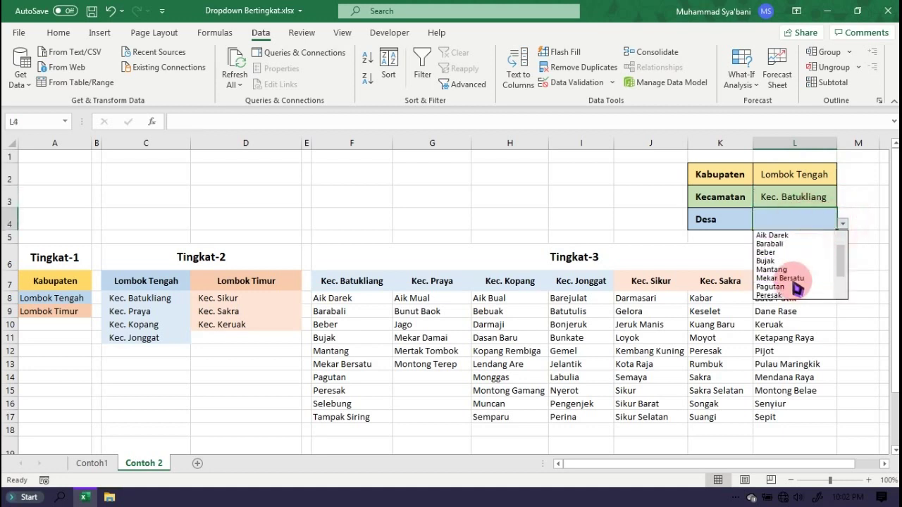
{"action": "scroll", "coordinate": [838, 258], "scroll_direction": "down", "scroll_amount": 1}
{"action": "scroll", "coordinate": [838, 258], "scroll_direction": "up", "scroll_amount": 1}
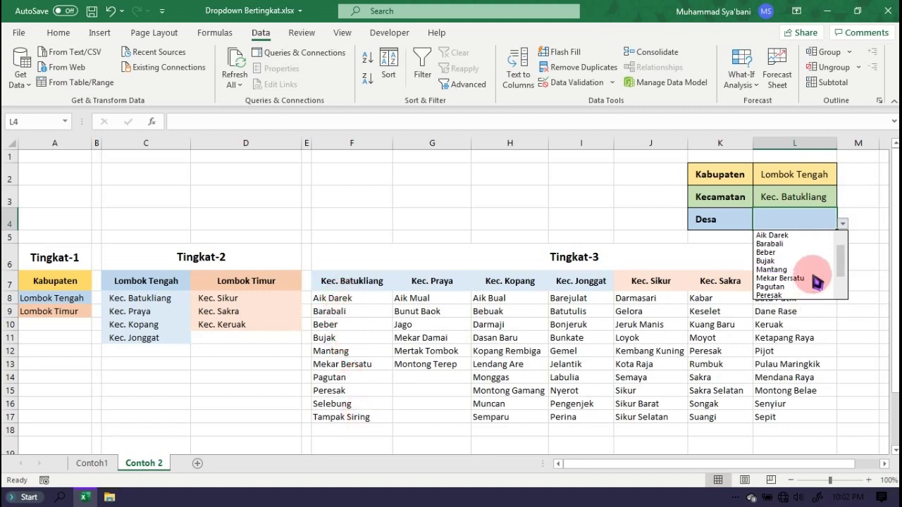
{"action": "left_click", "coordinate": [805, 240]}
{"action": "left_click", "coordinate": [803, 174]}
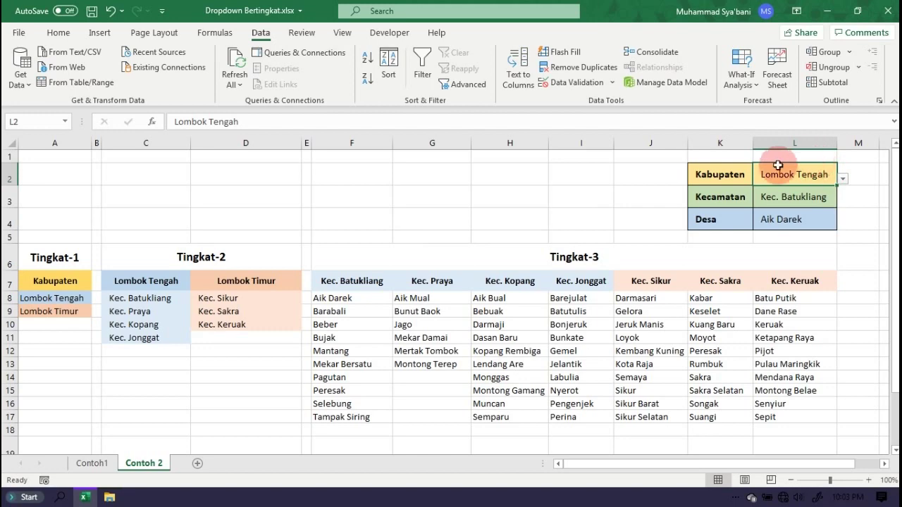
{"action": "left_click", "coordinate": [324, 222]}
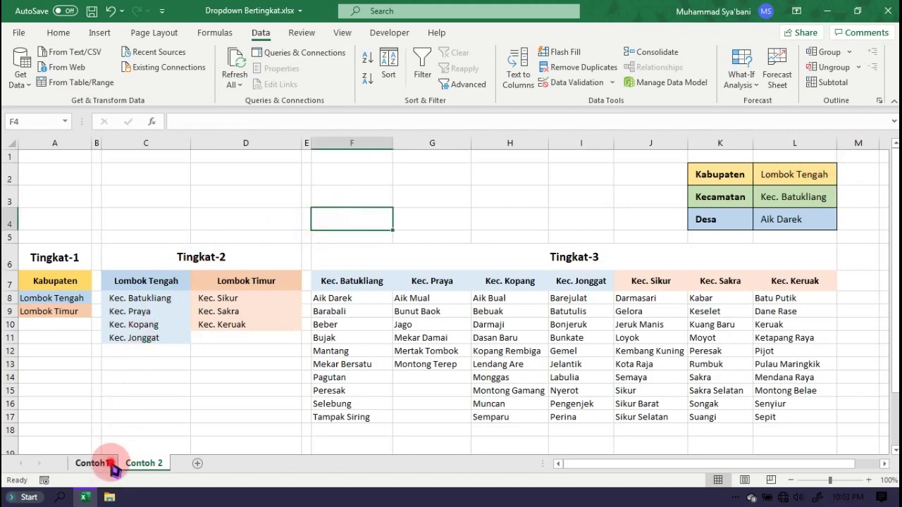
{"action": "left_click", "coordinate": [98, 463]}
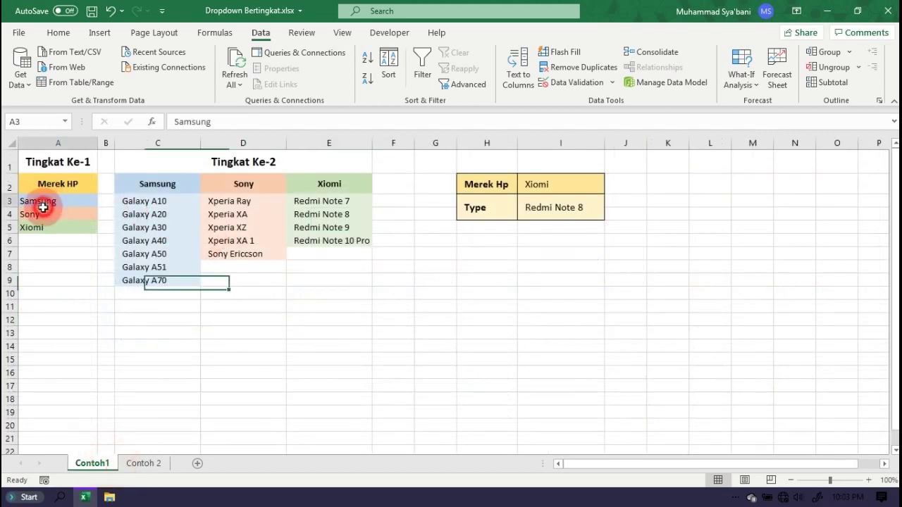
{"action": "left_click_drag", "start_coordinate": [44, 197], "coordinate": [61, 228]}
{"action": "left_click_drag", "start_coordinate": [161, 201], "coordinate": [160, 280]}
{"action": "left_click_drag", "start_coordinate": [226, 200], "coordinate": [239, 254]}
{"action": "mouse_move", "coordinate": [309, 201]}
{"action": "left_mouse_down"}
{"action": "mouse_move", "coordinate": [328, 207]}
{"action": "mouse_move", "coordinate": [329, 240]}
{"action": "left_mouse_up"}
{"action": "left_click", "coordinate": [526, 205]}
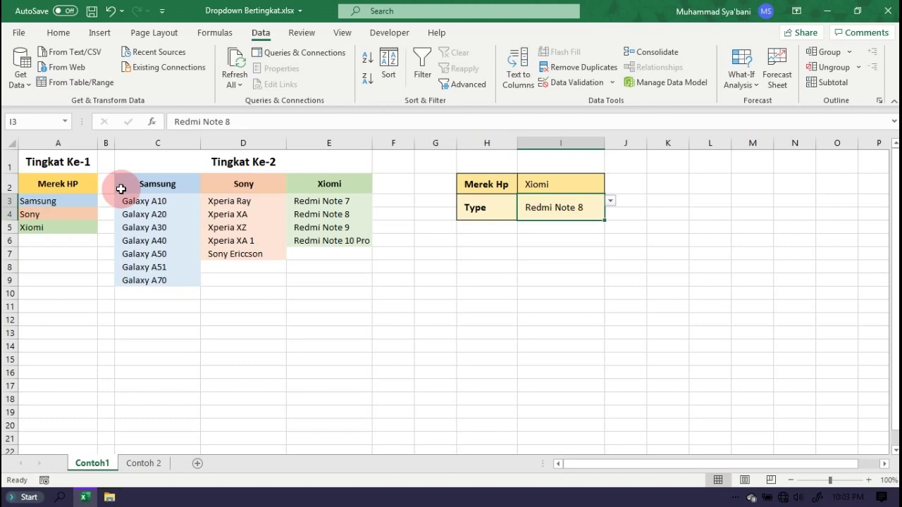
{"action": "left_click", "coordinate": [177, 306]}
{"action": "left_click", "coordinate": [144, 463]}
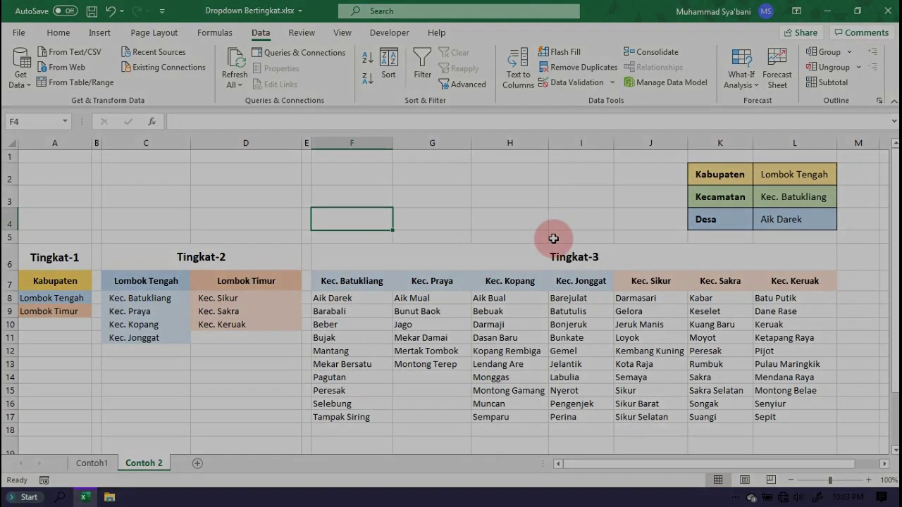
{"action": "left_click", "coordinate": [553, 215]}
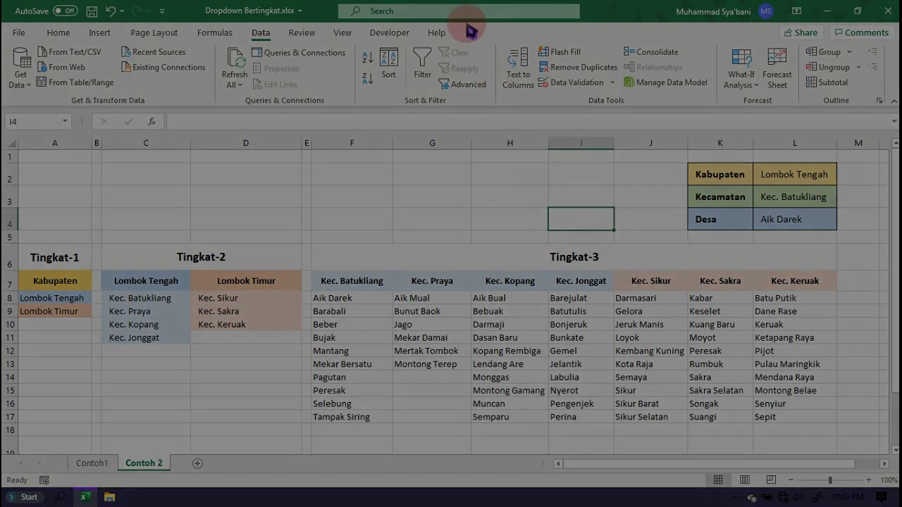